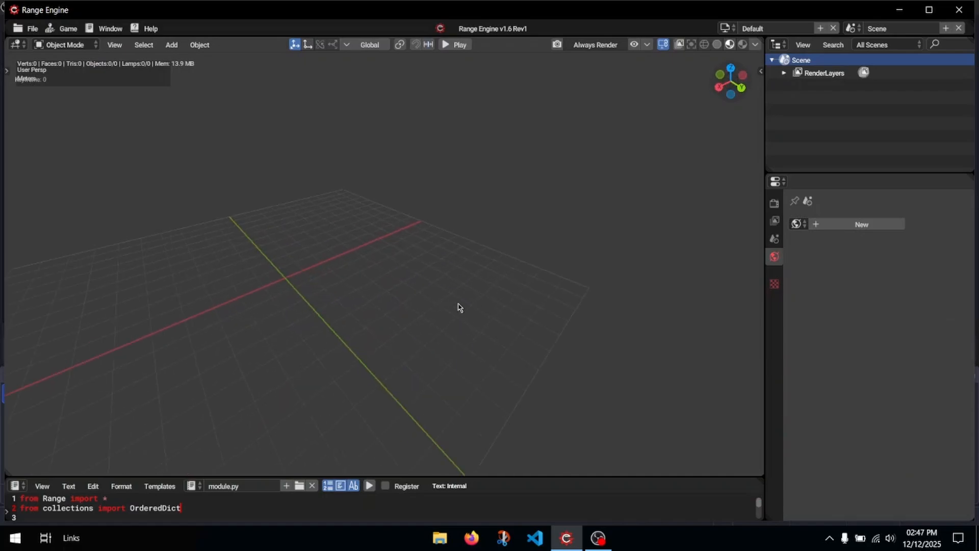
key(shift+a)
mouse_move(316, 308)
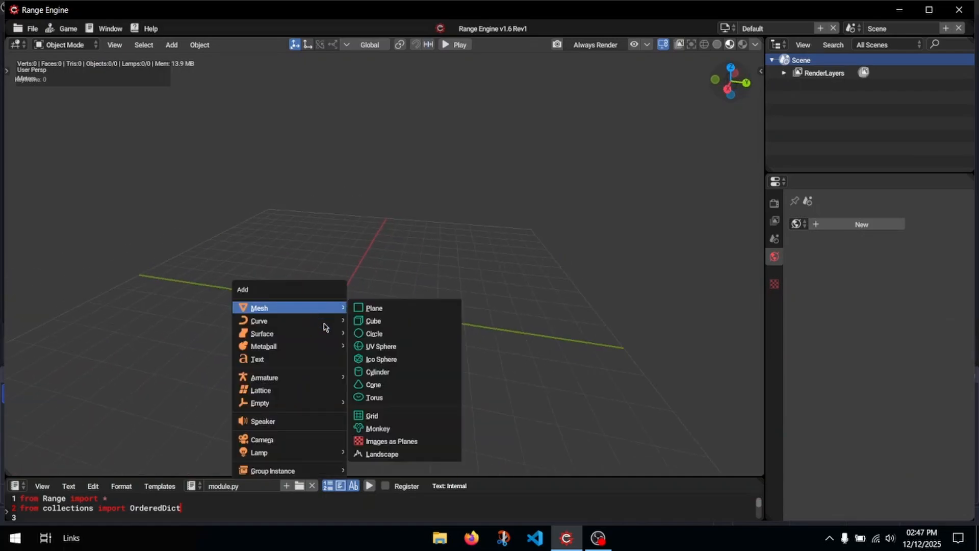
click(387, 373)
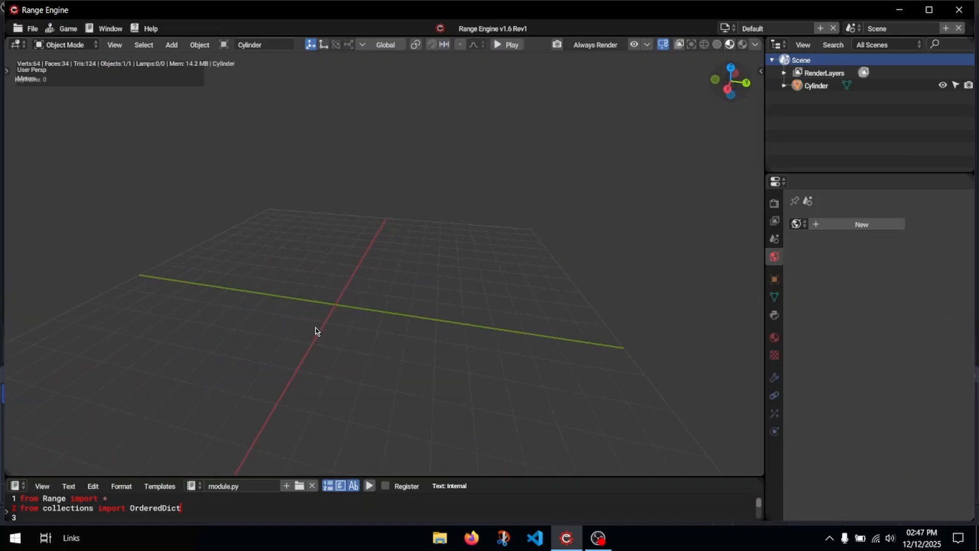
scroll(423, 298, down, 4)
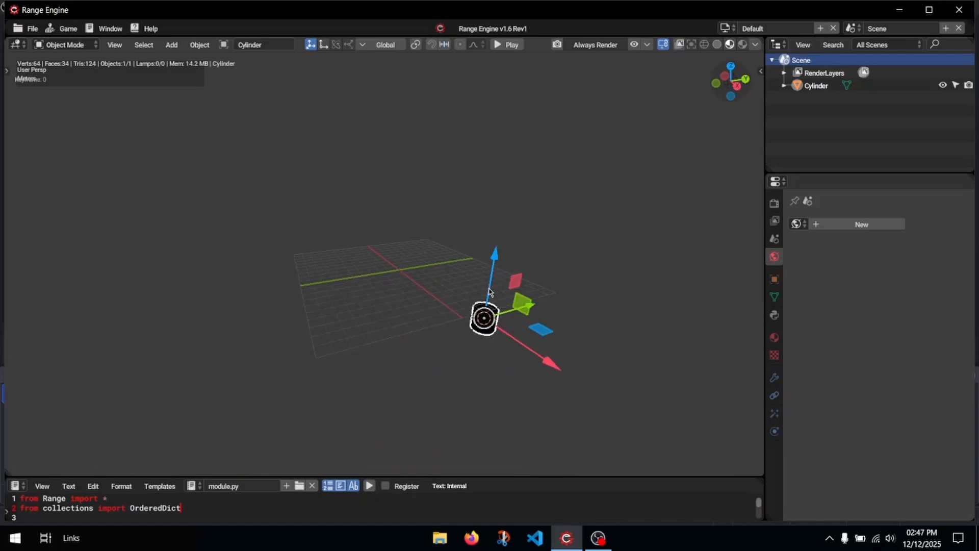
key(Delete)
- Snap the 3D cursor to the scene center and add a cylinder mesh there
key(shift+a)
key(shift+s)
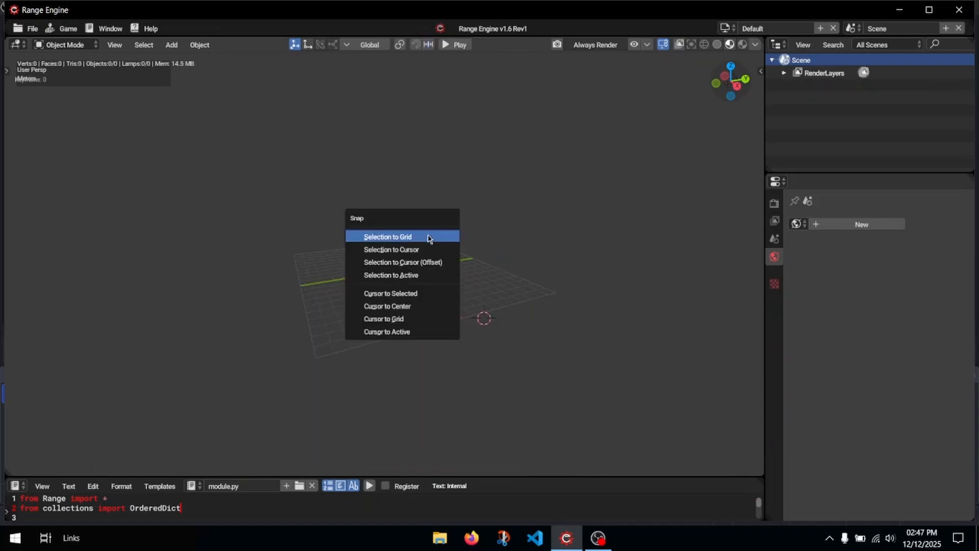
click(423, 306)
key(shift+a)
mouse_move(421, 289)
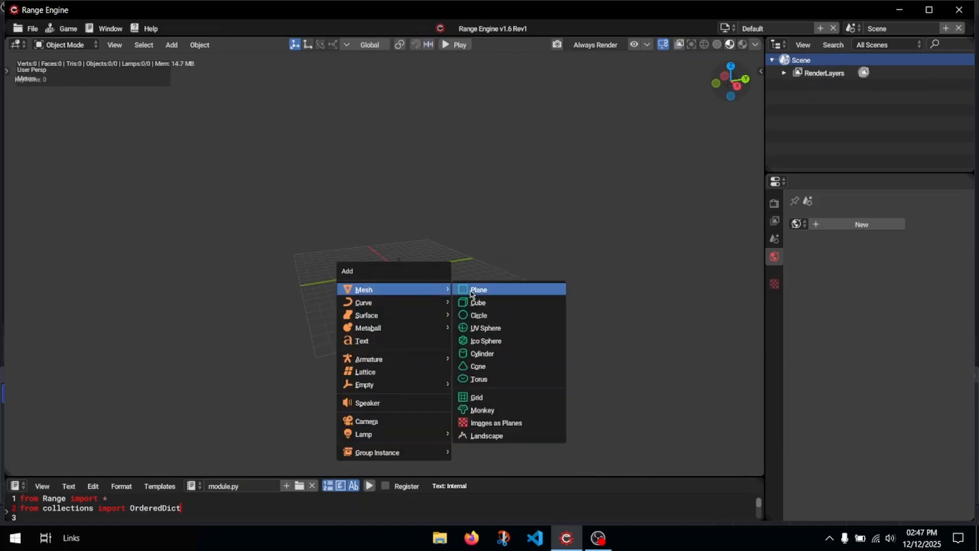
click(493, 353)
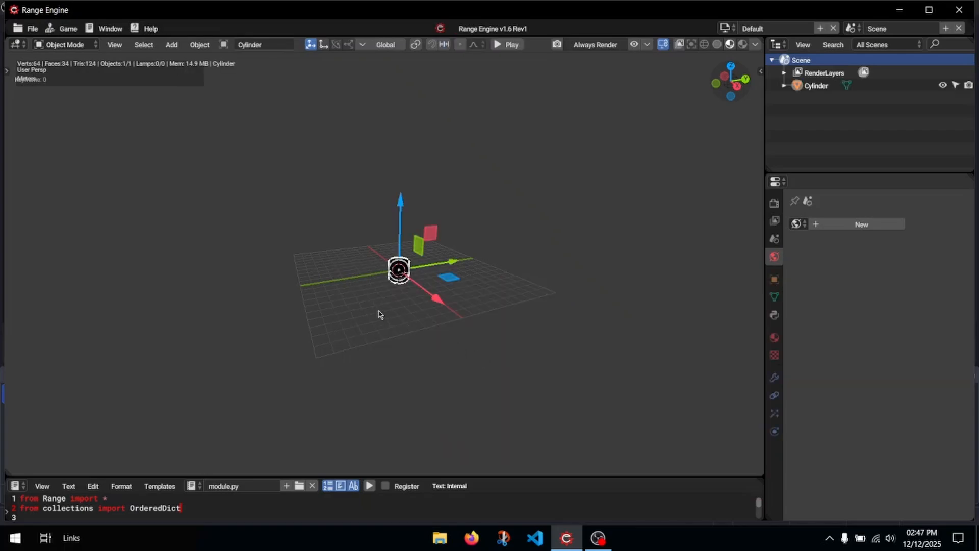
key(KP_Decimal)
middle_drag(423, 313, 406, 314)
scroll(406, 314, down, 4)
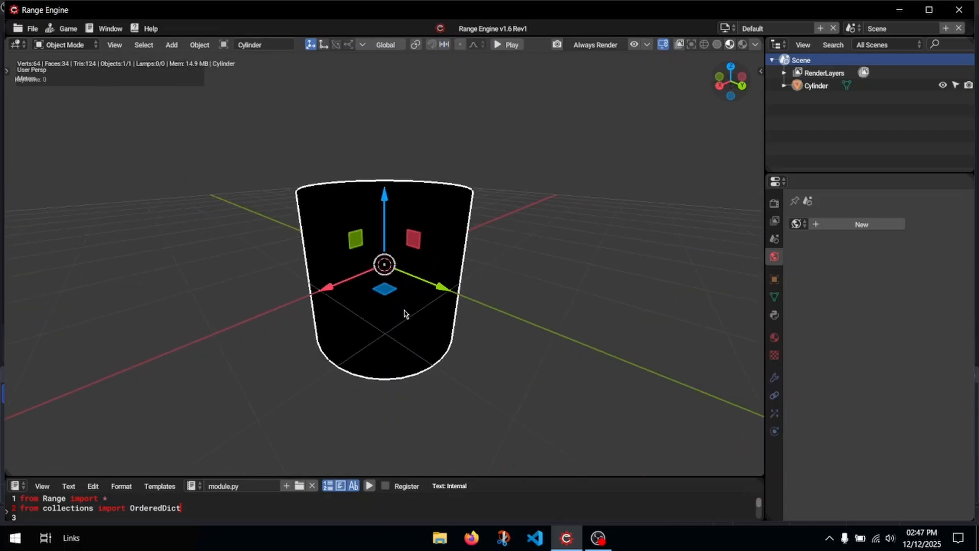
- In Edit Mode, select the cylinder's top face and scale it down to a narrow tip, tapering the body into a cone
key(Tab)
middle_drag(423, 267, 401, 292)
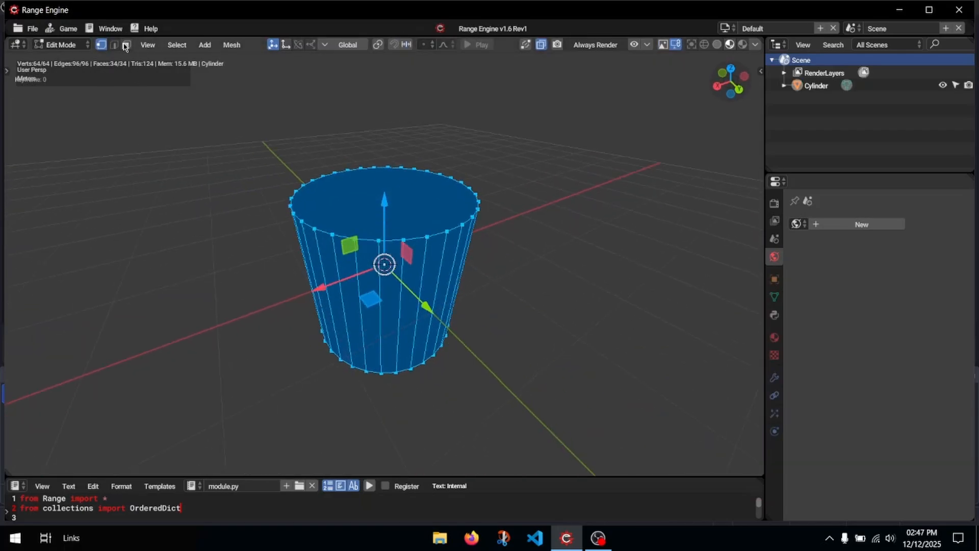
right_click(407, 202)
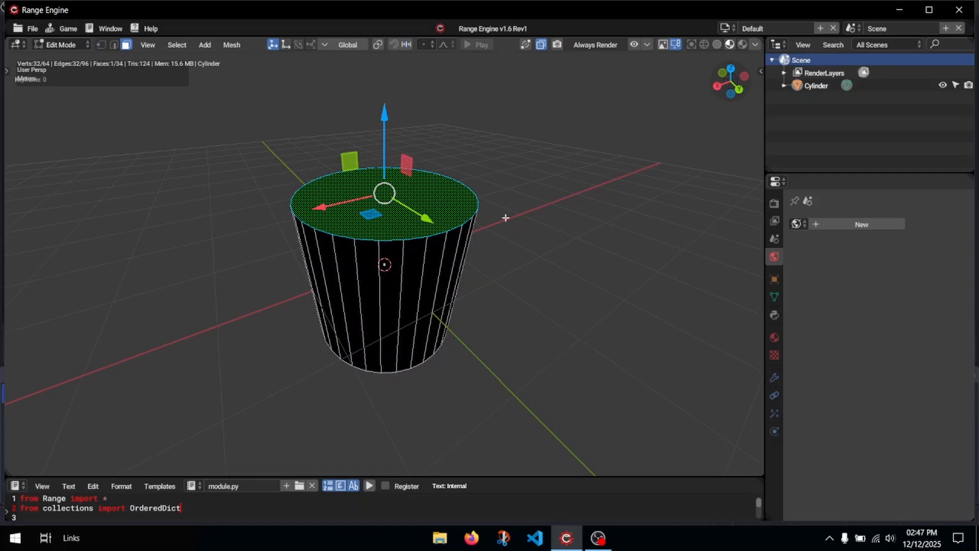
key(s)
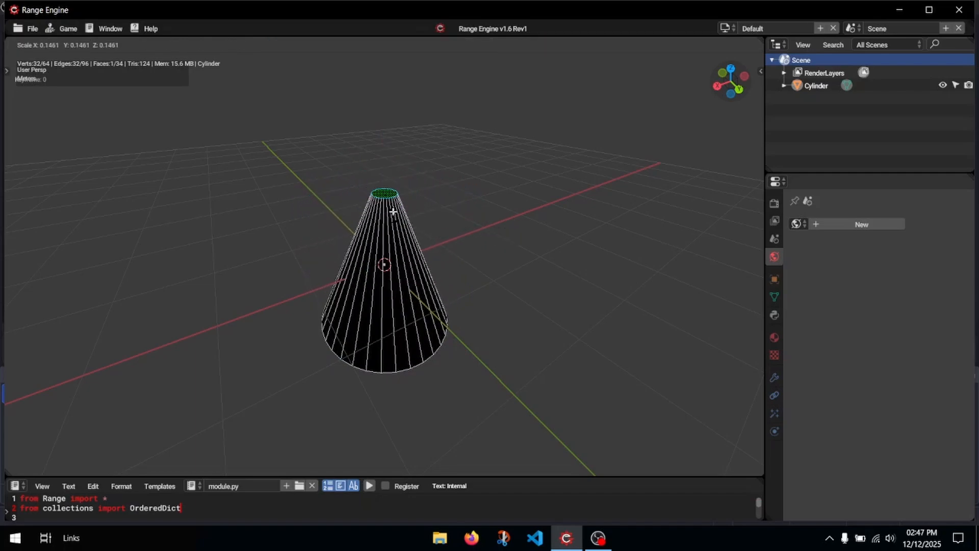
click(433, 234)
scroll(433, 234, up, 4)
middle_drag(449, 254, 457, 281)
key(s)
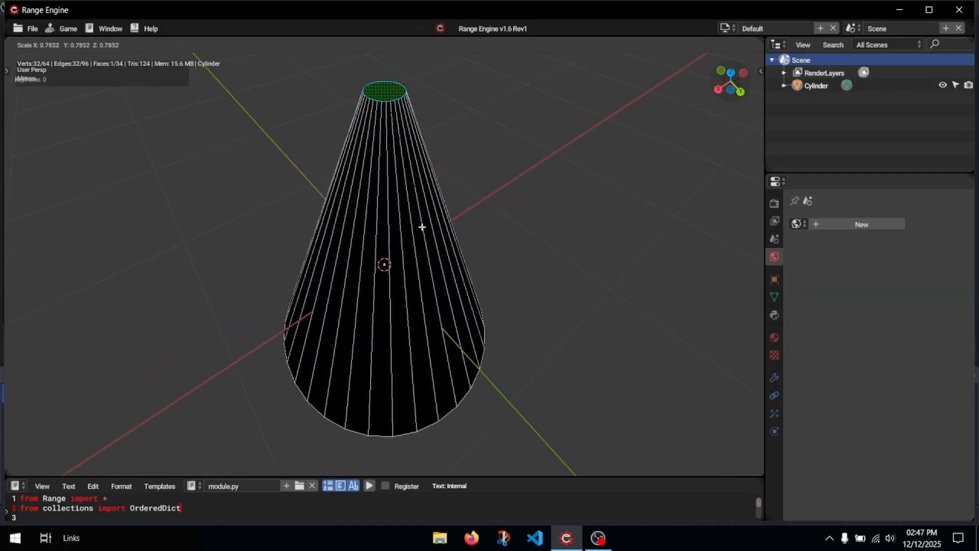
click(411, 213)
middle_drag(585, 271, 531, 214)
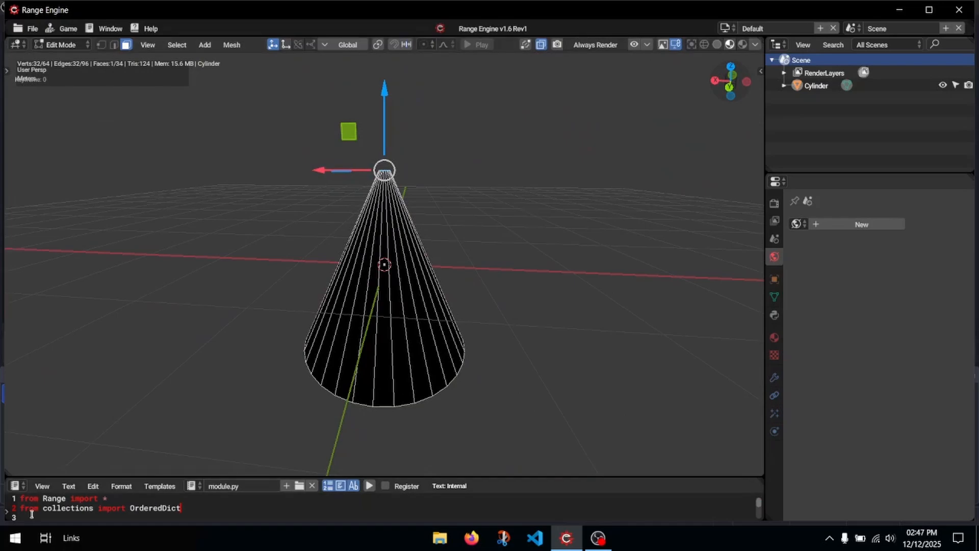
- Create a new material for the cylinder and look through its shading and game settings
click(775, 337)
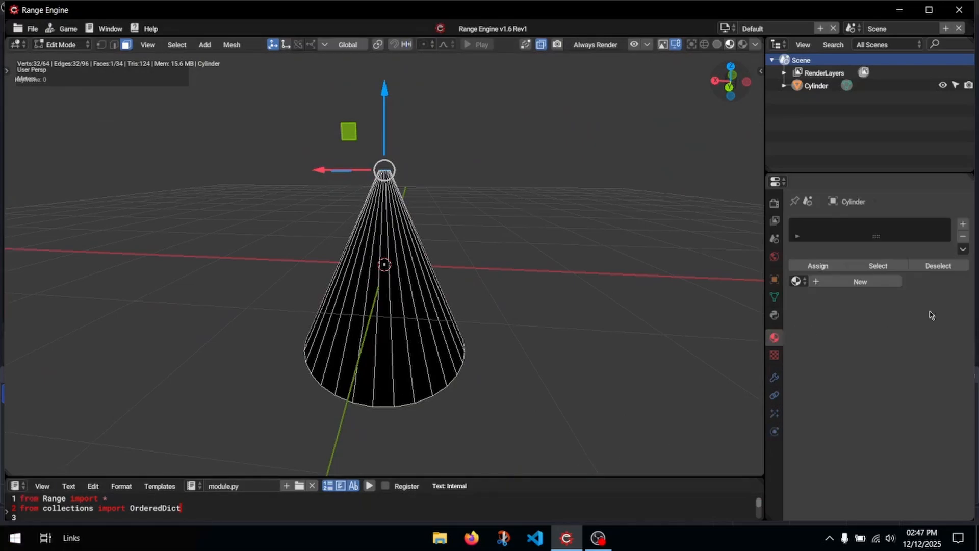
click(856, 283)
scroll(854, 359, down, 6)
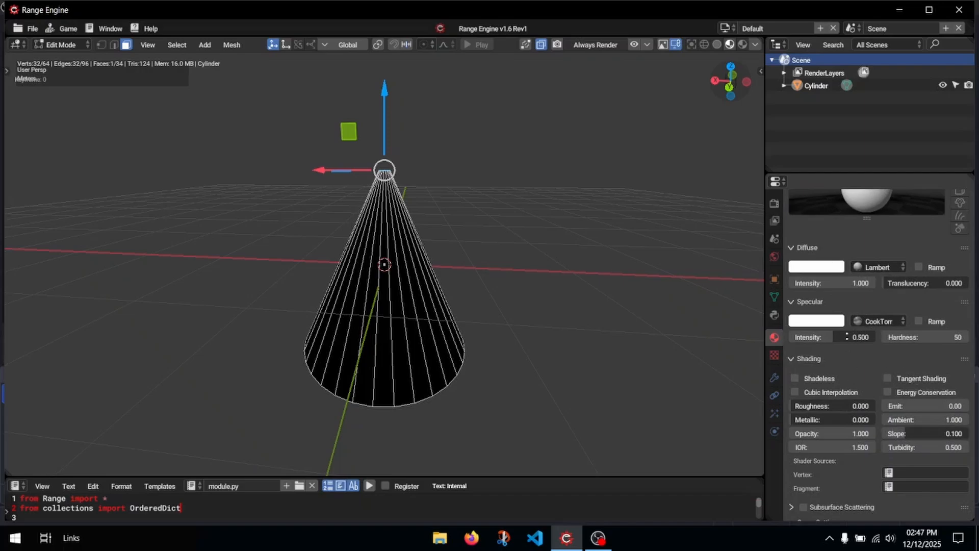
scroll(847, 337, down, 10)
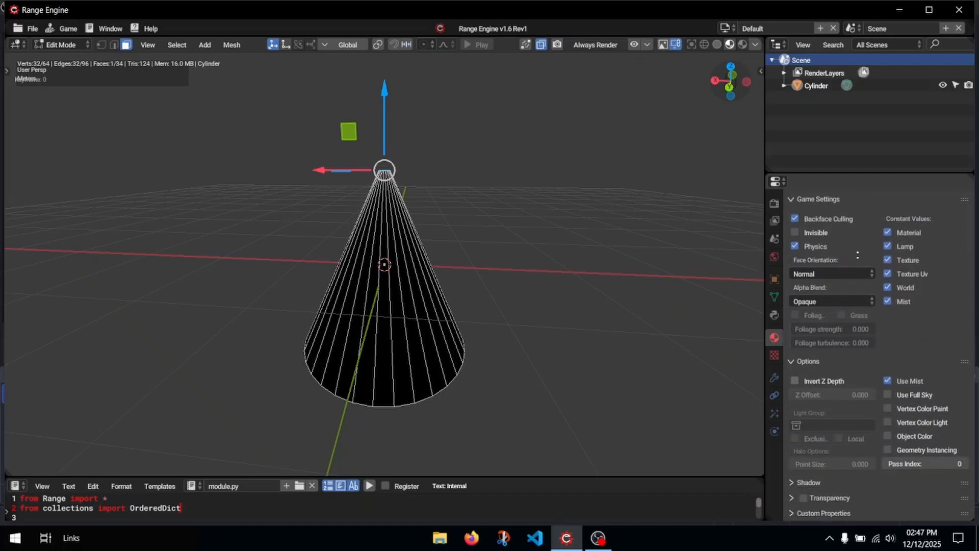
click(805, 499)
scroll(880, 269, up, 12)
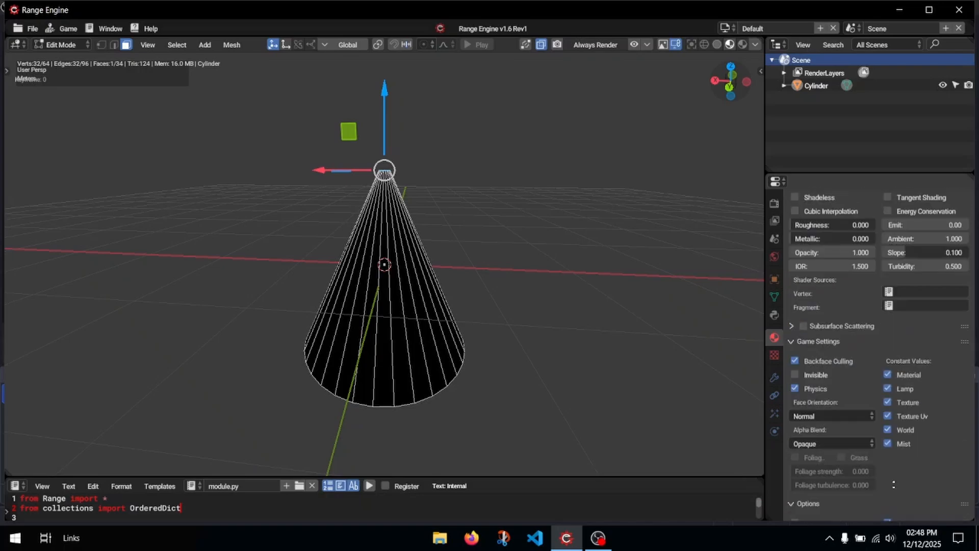
click(17, 489)
- Delete the top and bottom cap faces, leaving only the cone's side surface
middle_drag(437, 218, 389, 241)
key(x)
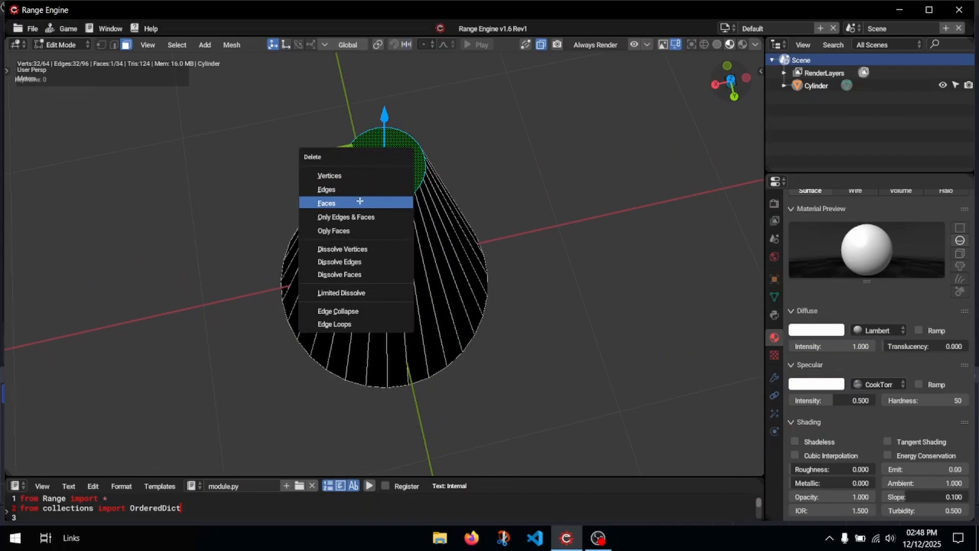
click(333, 203)
middle_drag(487, 280, 401, 277)
right_click(401, 277)
key(x)
click(402, 276)
middle_drag(549, 253, 411, 333)
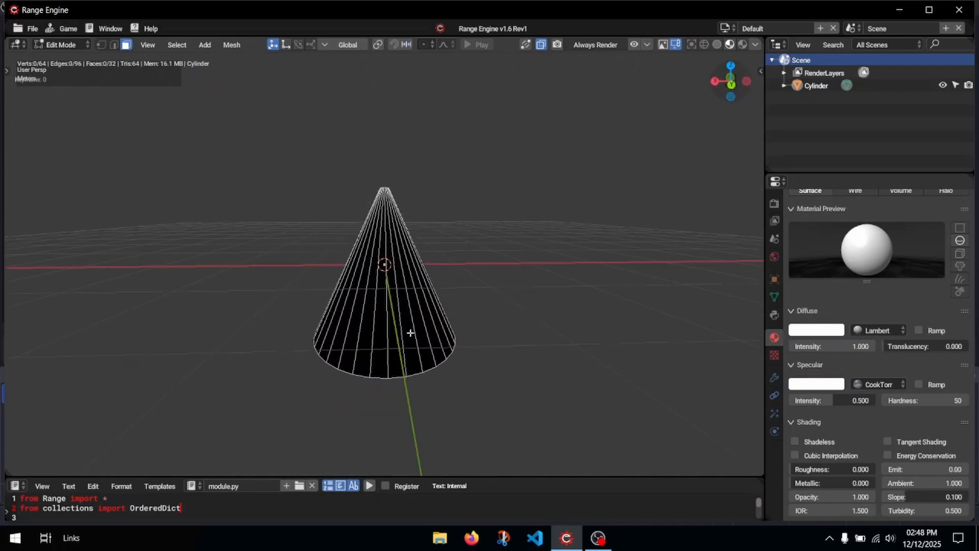
- Hide the viewport grid and overlays and return the cone to Object Mode
click(632, 49)
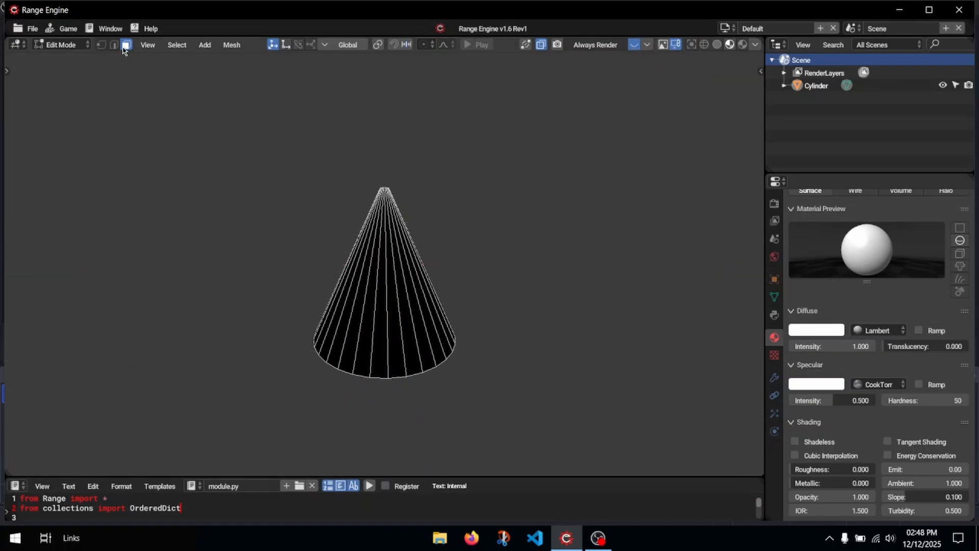
click(62, 44)
click(62, 59)
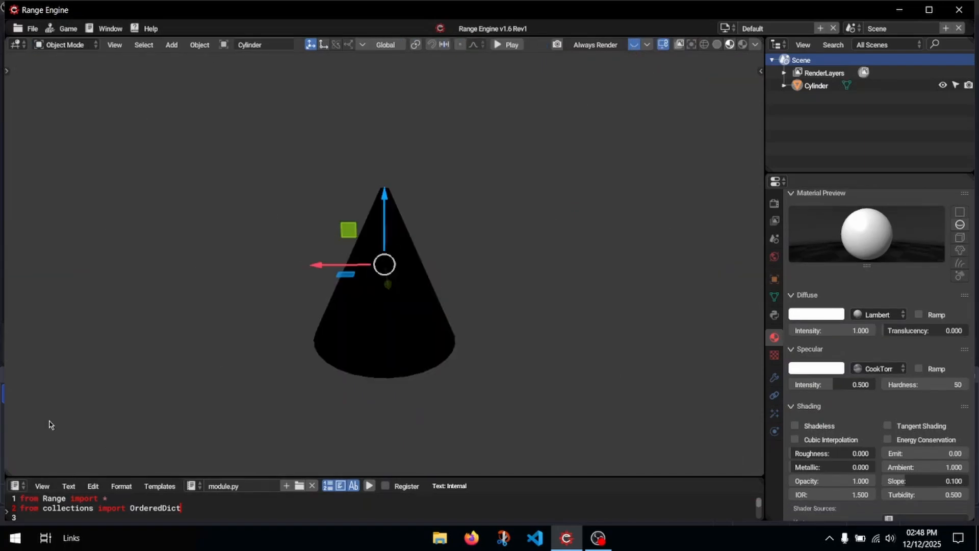
- Change the text editor area to the Node Editor and enlarge it to roughly half the window height
click(16, 485)
click(41, 445)
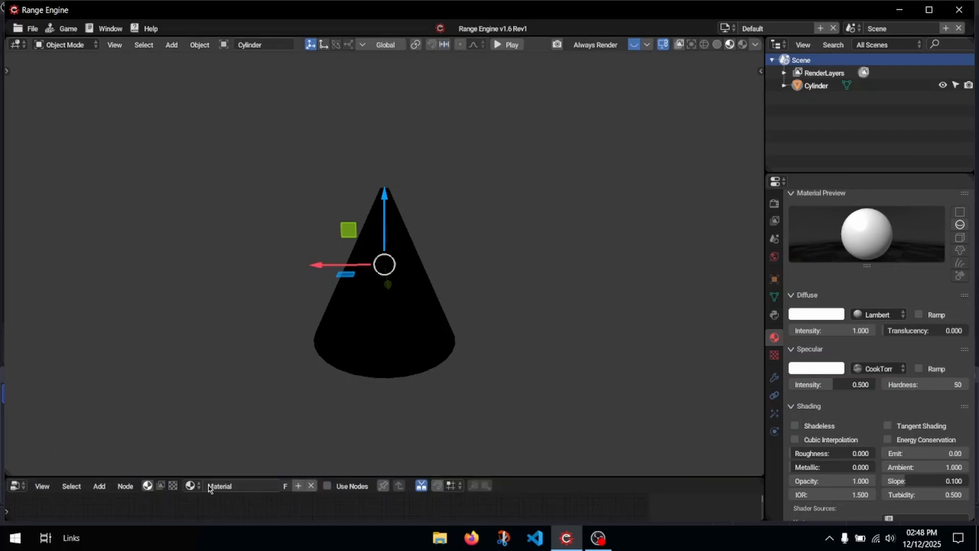
drag(299, 475, 301, 303)
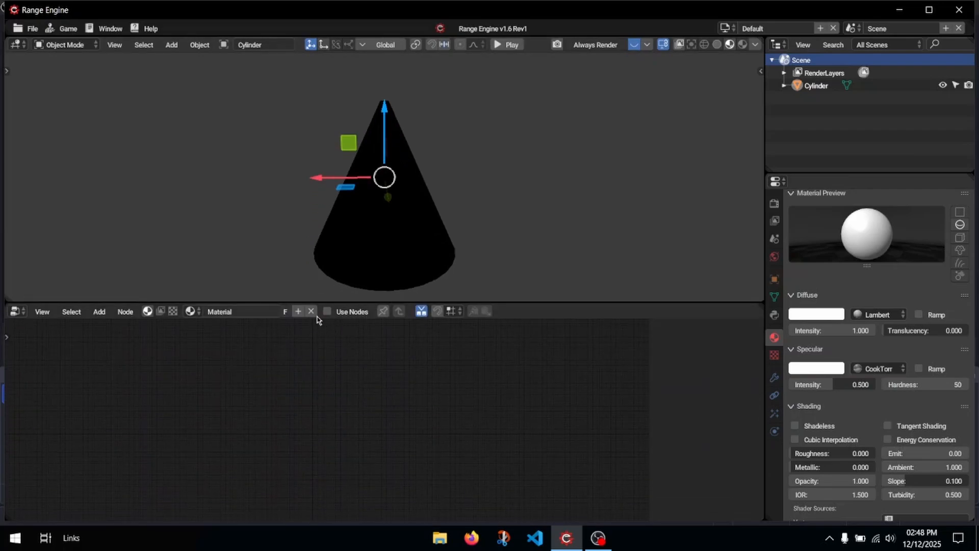
- Enable nodes for the cone's material and delete the default Material node, keeping only the Output node
click(327, 311)
scroll(408, 390, up, 5)
middle_drag(332, 414, 244, 411)
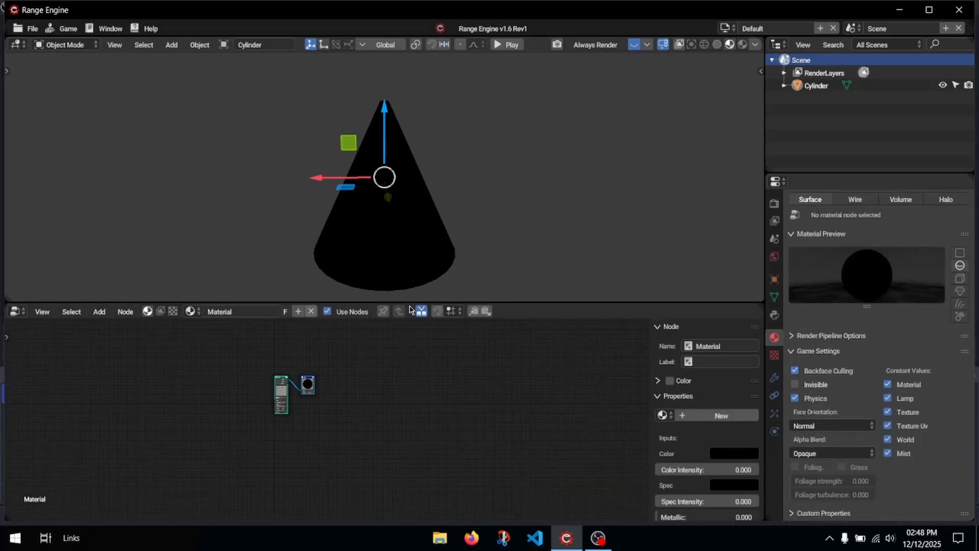
scroll(317, 458, up, 6)
middle_drag(336, 445, 481, 493)
scroll(369, 425, up, 11)
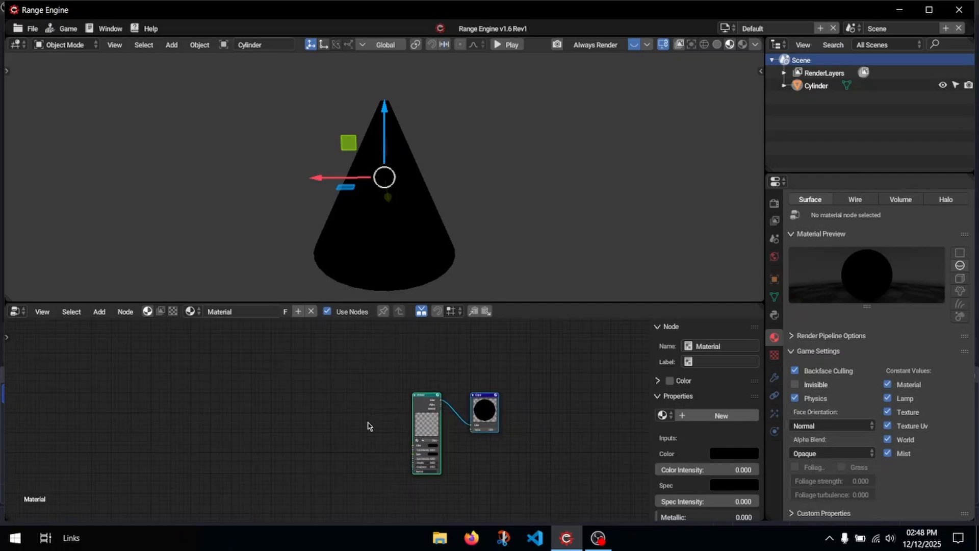
middle_drag(517, 380, 387, 372)
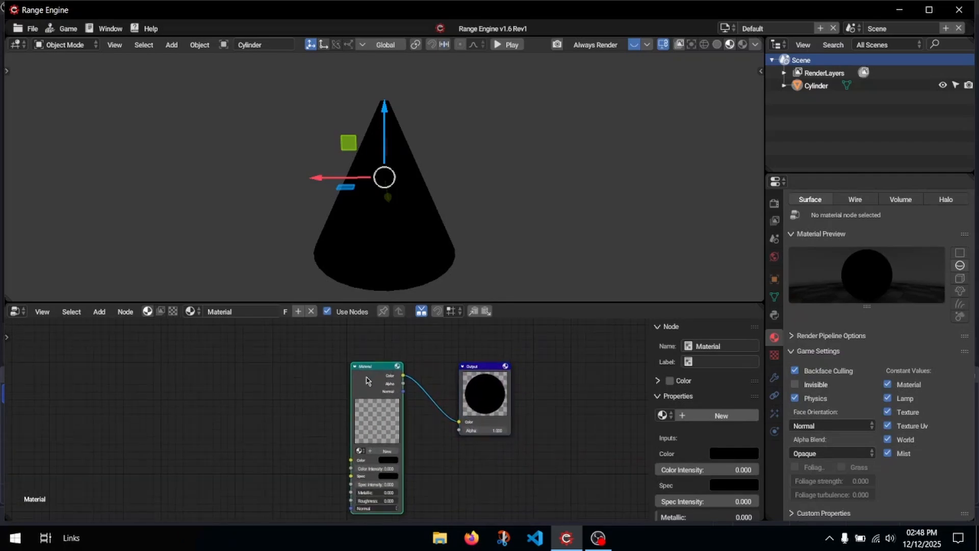
key(x)
- Switch the scene's render engine to Cycles Render
click(775, 203)
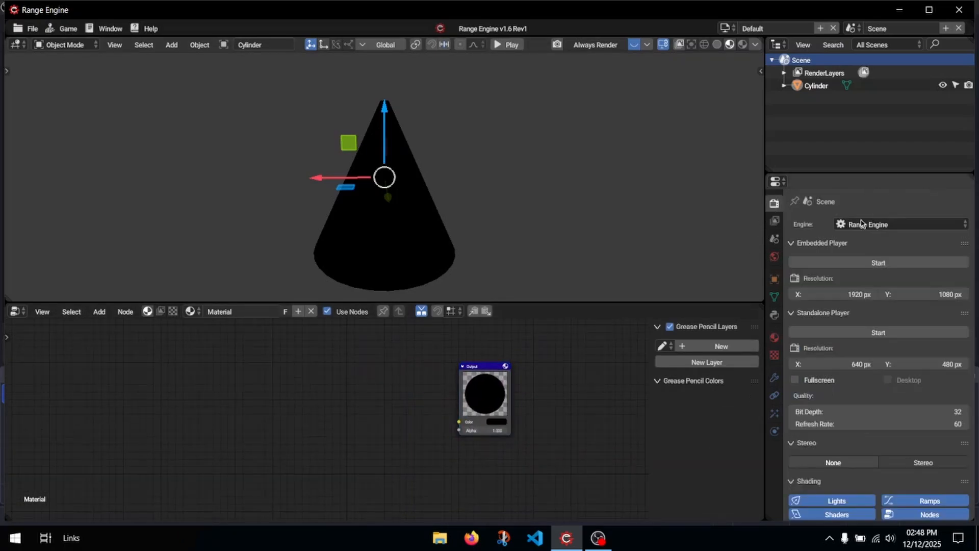
click(861, 224)
click(888, 182)
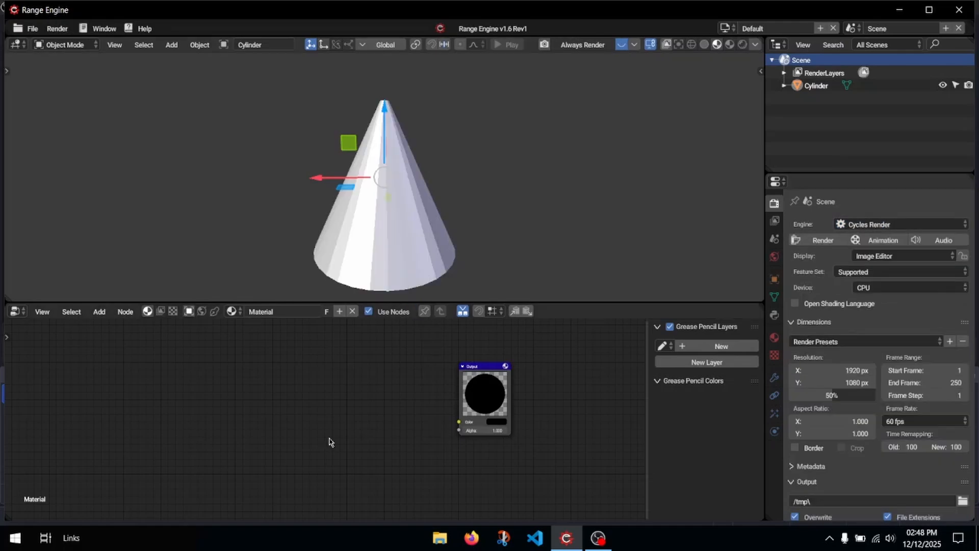
- Add a Texture Coordinate node to the material and place it well before the Output node
scroll(351, 410, up, 2)
key(shift+a)
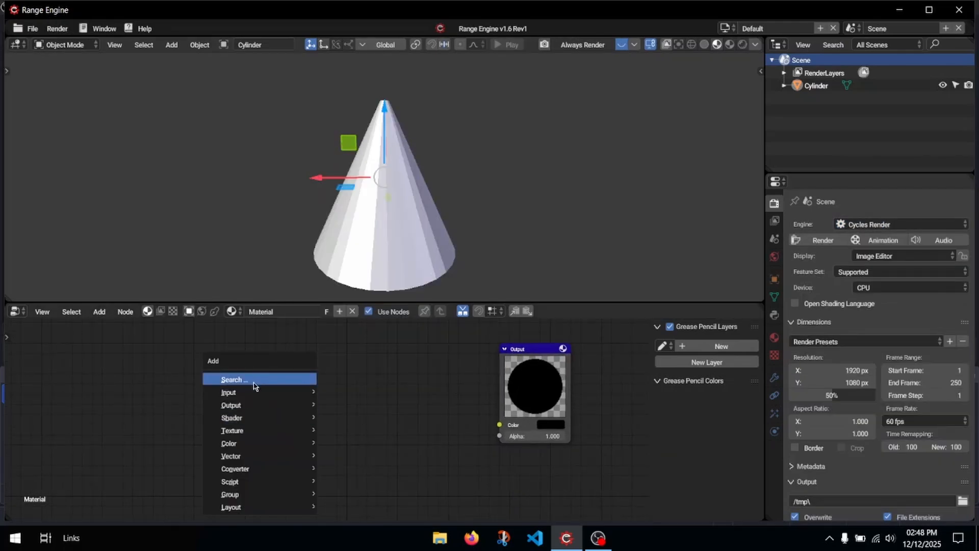
click(256, 381)
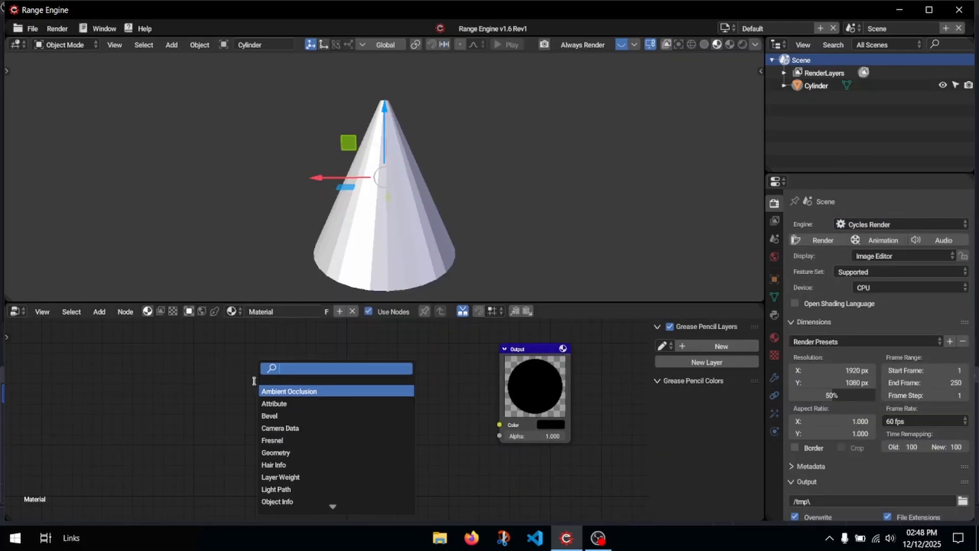
text(texture)
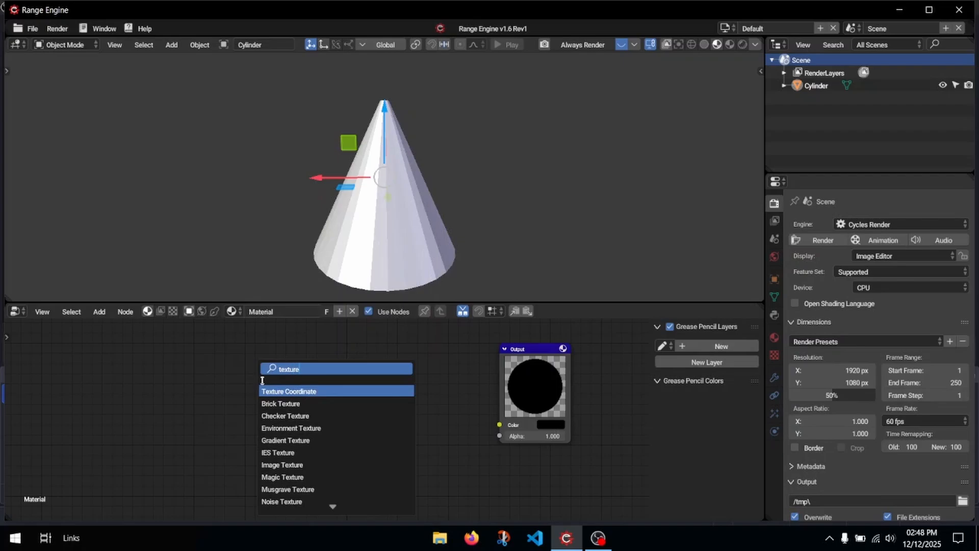
key(Return)
click(177, 364)
- Add a Separate XYZ node beside the Texture Coordinate node and switch the render engine back to Range Engine
key(shift+a)
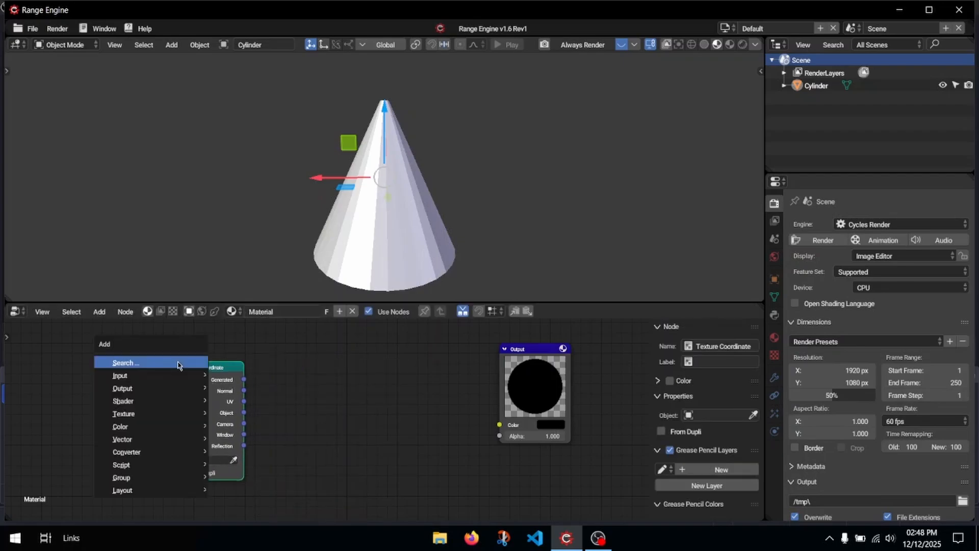
click(178, 363)
text(sep)
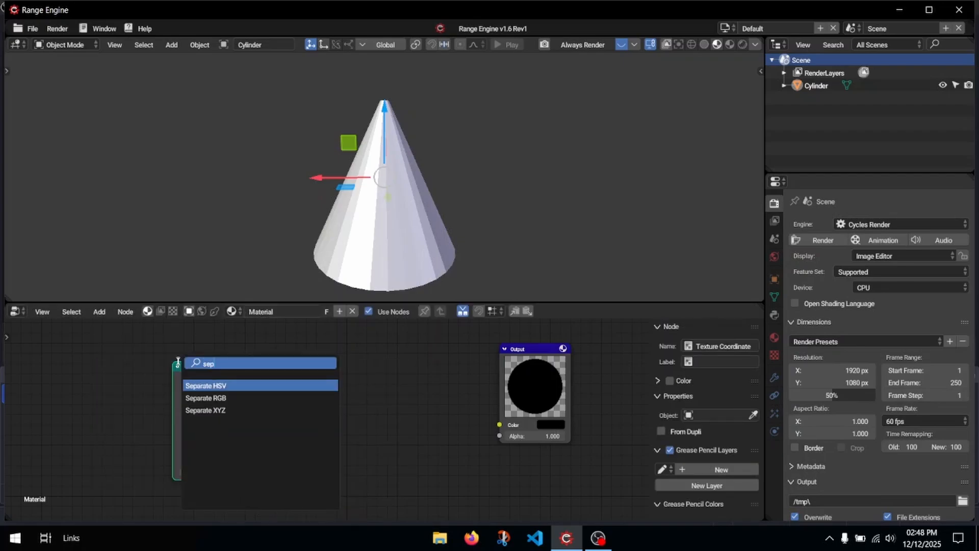
click(247, 409)
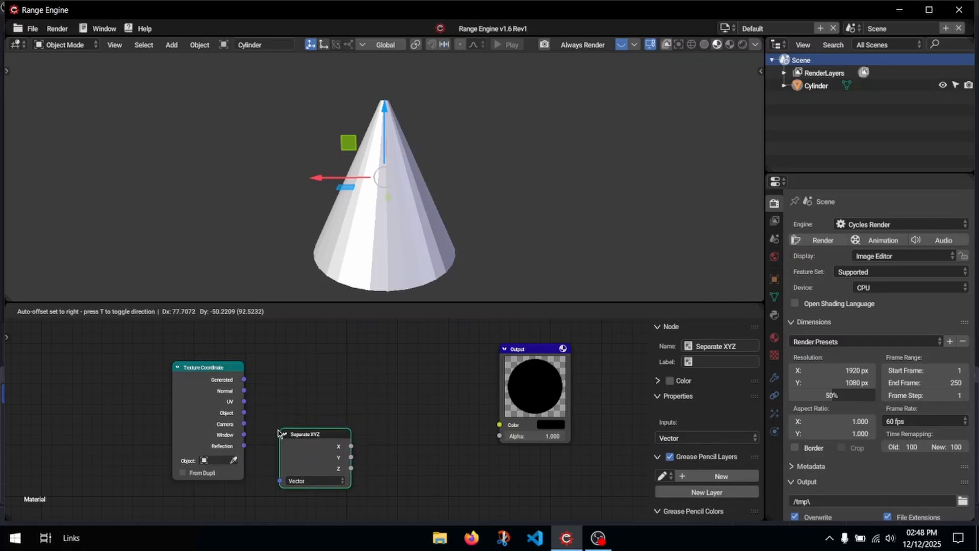
click(285, 433)
click(865, 224)
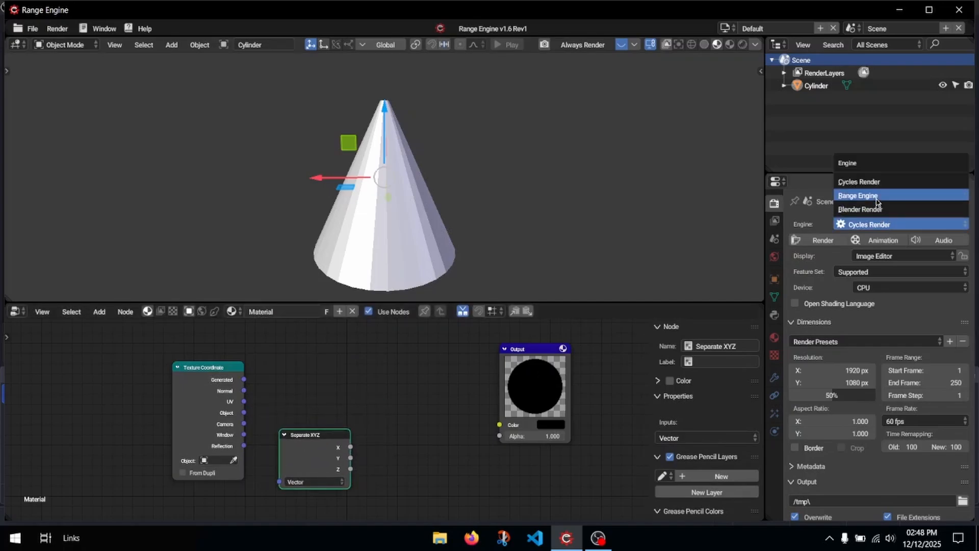
click(875, 198)
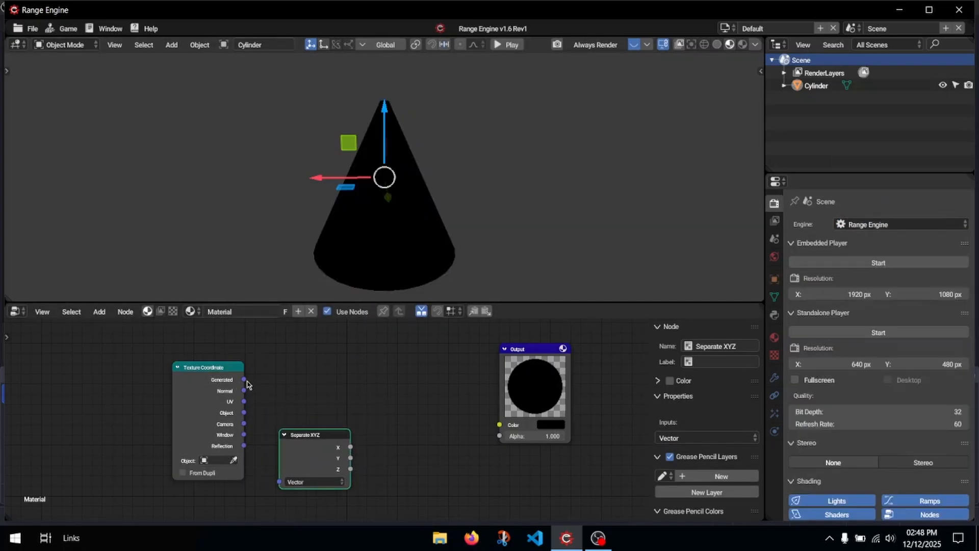
- Connect the Texture Coordinate node's Normal output to the Separate XYZ Vector input and move both nodes farther from the Output node
drag(247, 391, 264, 406)
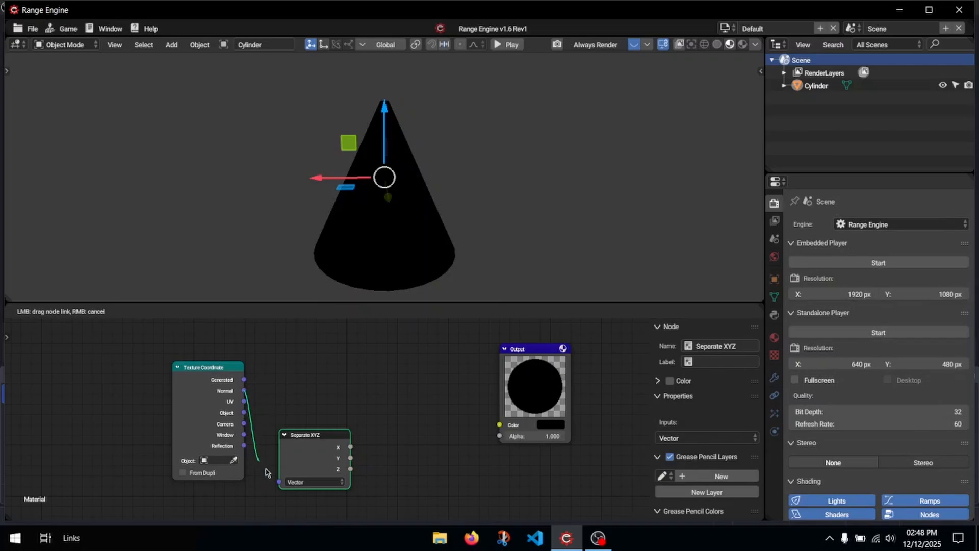
drag(281, 482, 281, 482)
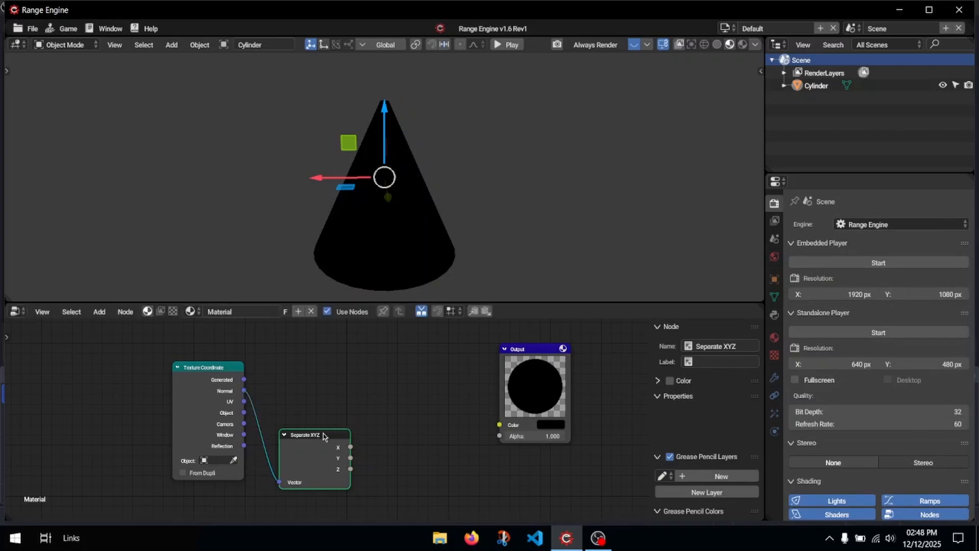
key(g)
drag(315, 412, 293, 372)
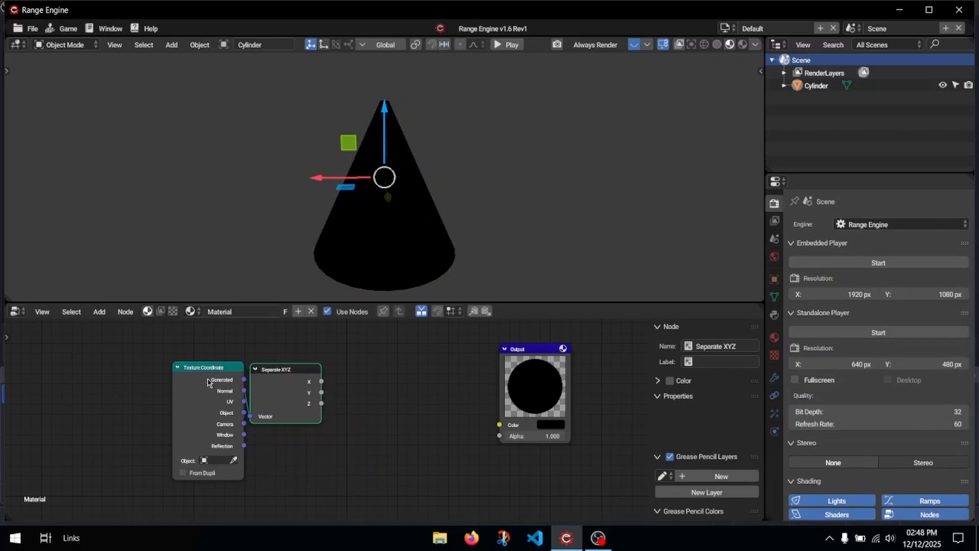
drag(209, 380, 145, 374)
drag(277, 375, 215, 369)
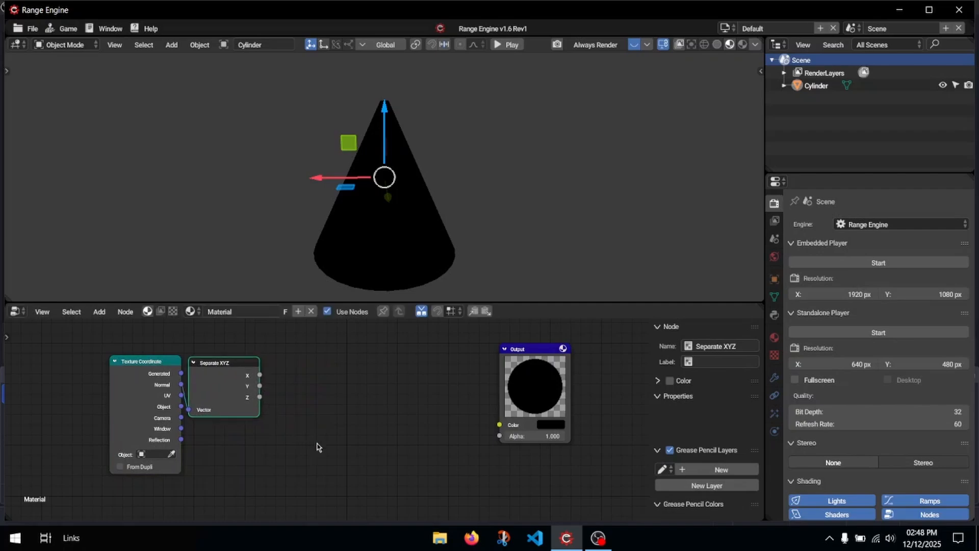
- Add a Layer Weight node directly below the Separate XYZ node
key(shift+a)
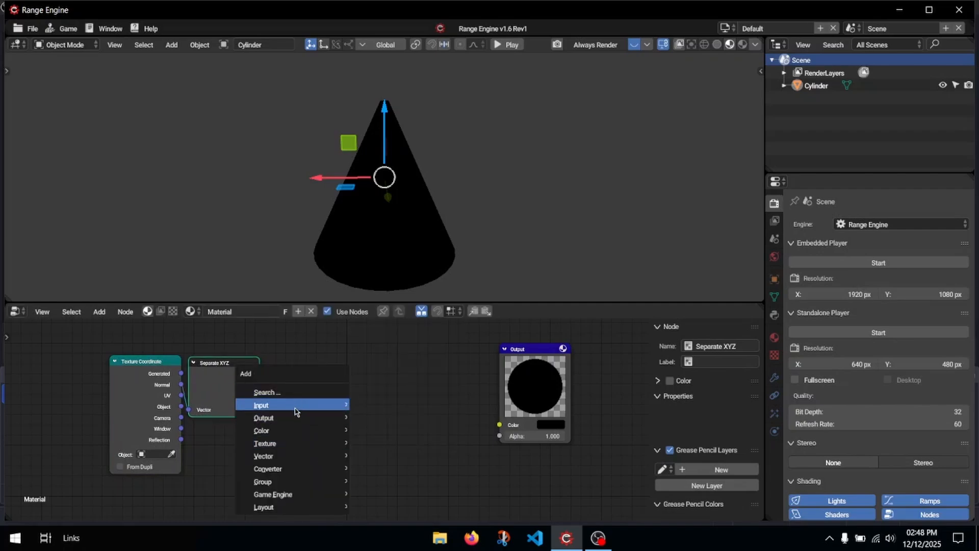
mouse_move(341, 403)
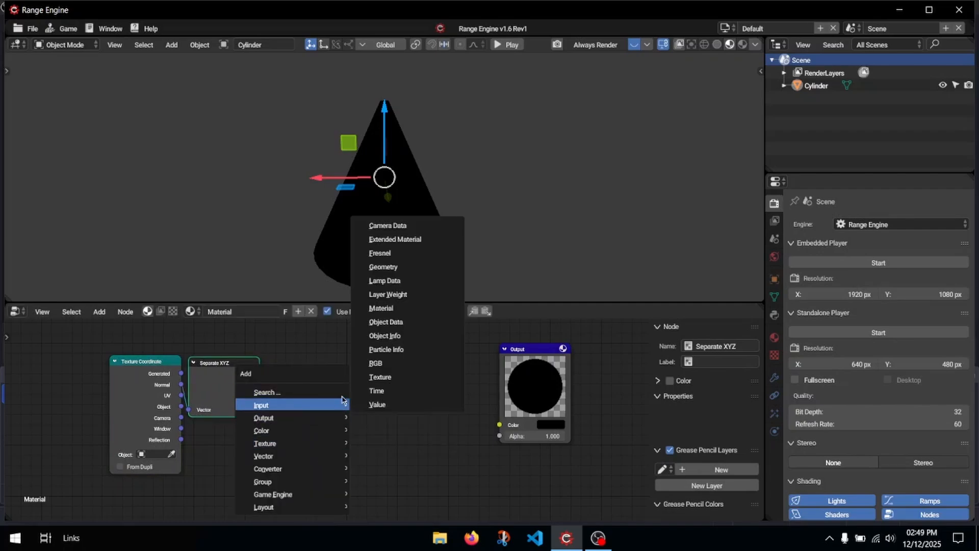
click(387, 294)
click(191, 427)
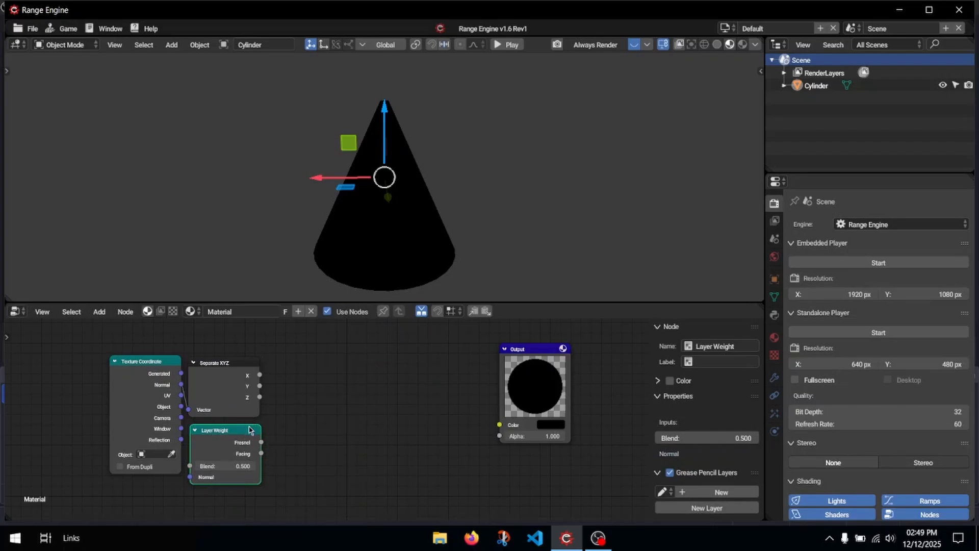
- Add a ColorRamp node beside Separate XYZ and connect the Z output to its Fac input
key(shift+a)
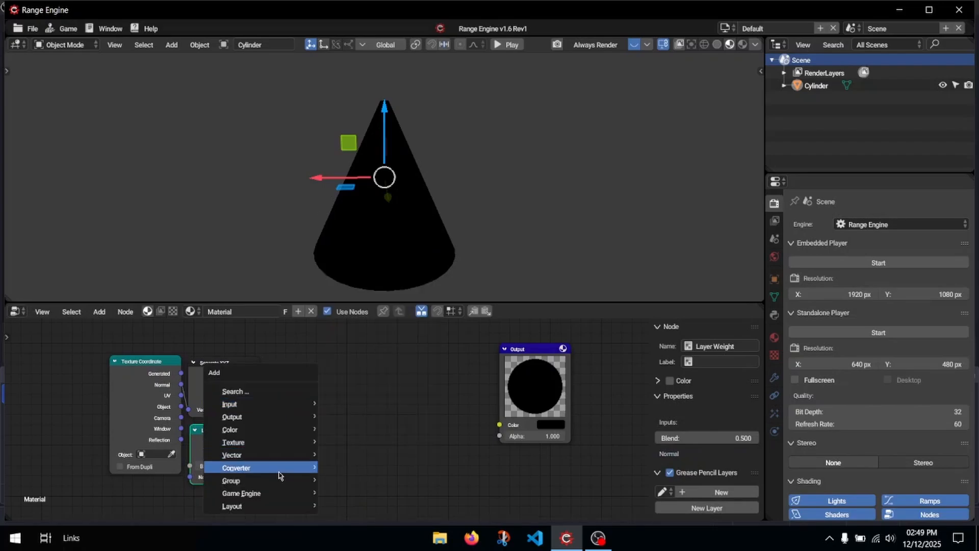
mouse_move(274, 459)
click(360, 358)
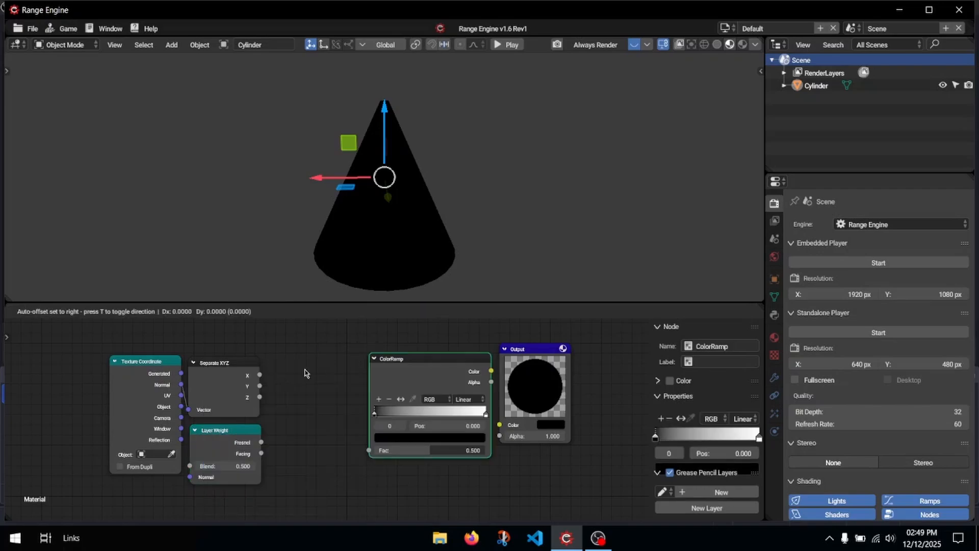
click(277, 365)
drag(260, 396, 286, 403)
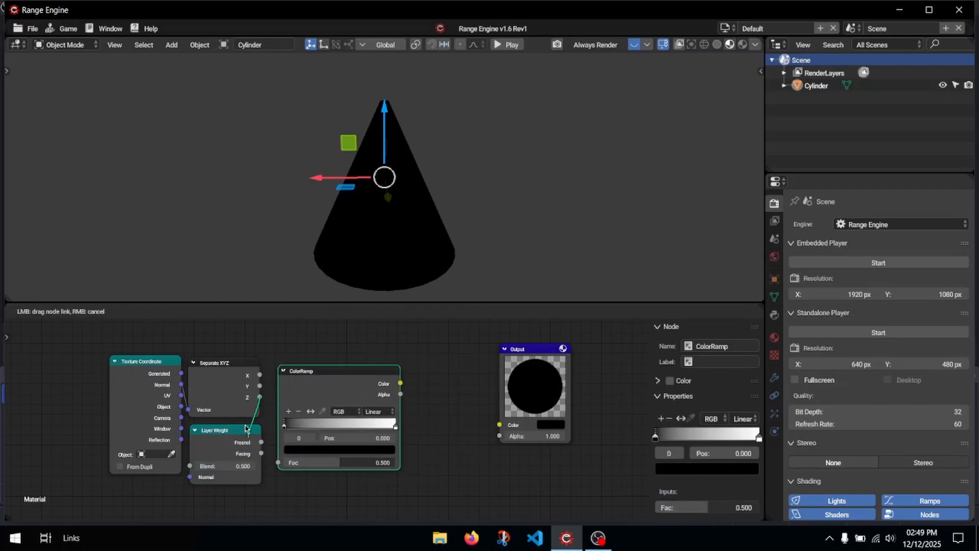
drag(285, 465, 279, 463)
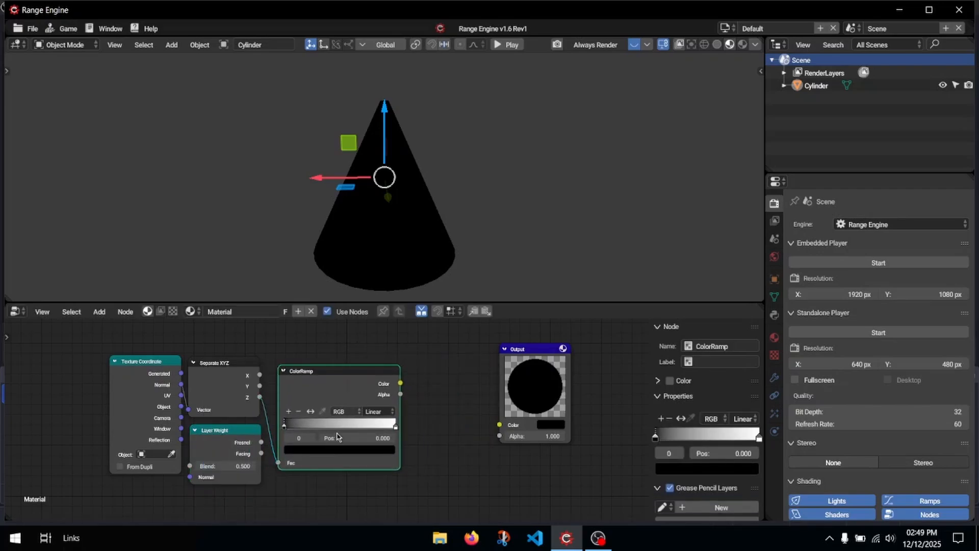
- Move the Layer Weight node lower and add a Math node beside it
drag(223, 439, 222, 501)
middle_drag(350, 462, 314, 371)
key(shift+a)
mouse_move(309, 404)
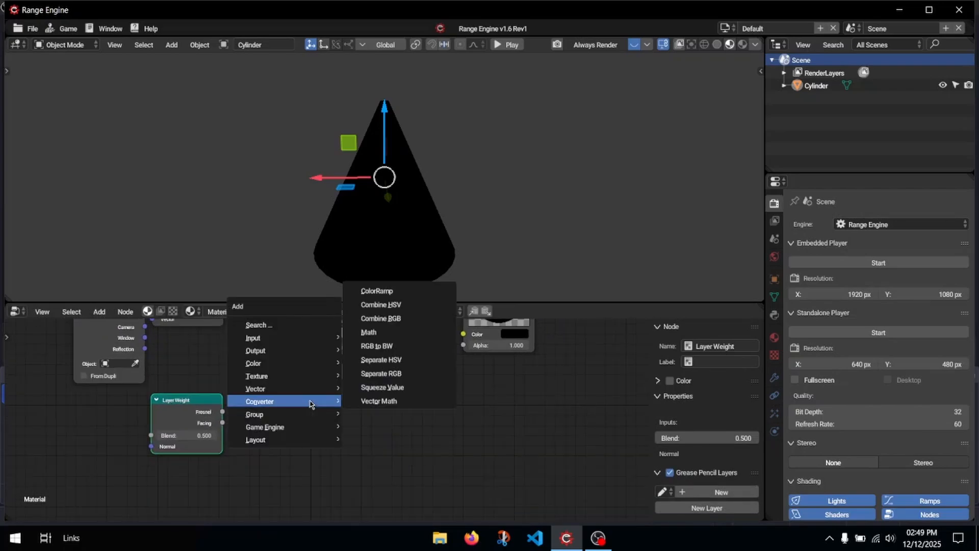
click(369, 332)
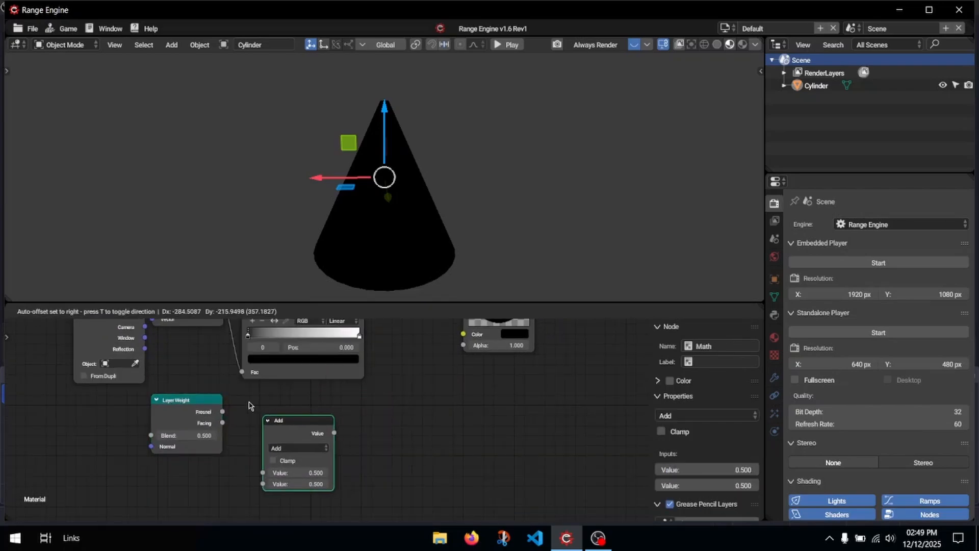
click(235, 421)
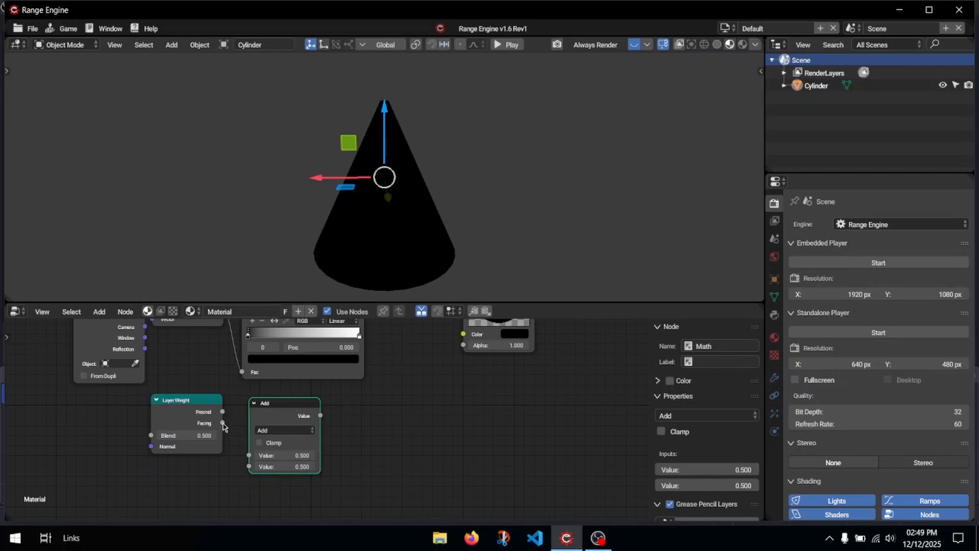
- Link Layer Weight's Facing output to the Math node's second value, using Multiply with a first value of -1.000
drag(223, 423, 250, 467)
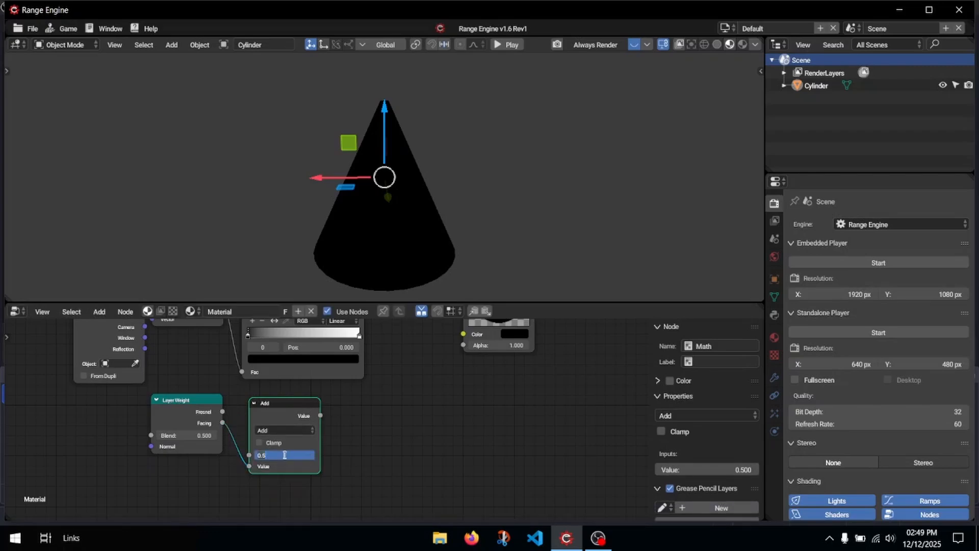
click(289, 430)
click(268, 397)
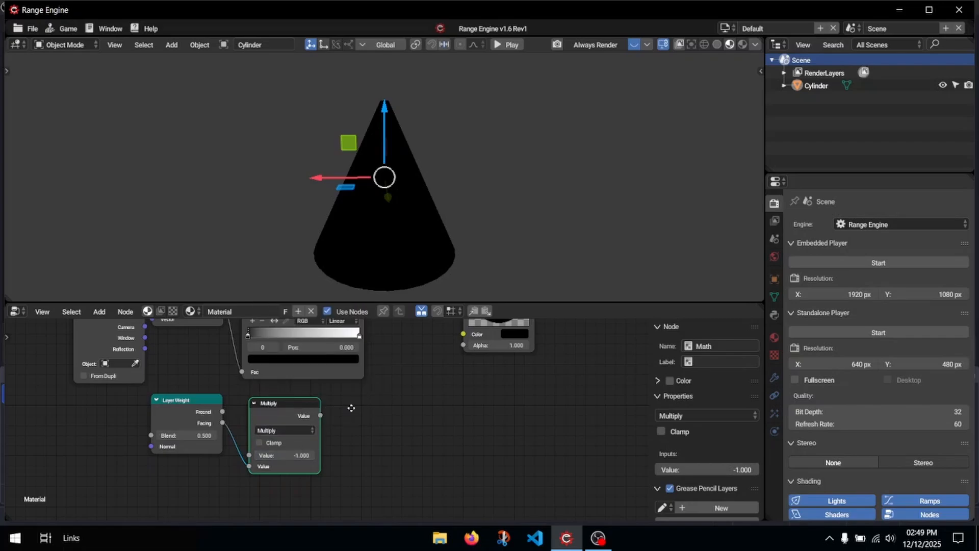
- Try feeding the Multiply value and the ColorRamp colour in turn into the Output node's Color, checking the cone and unlinking them
middle_drag(351, 408, 286, 463)
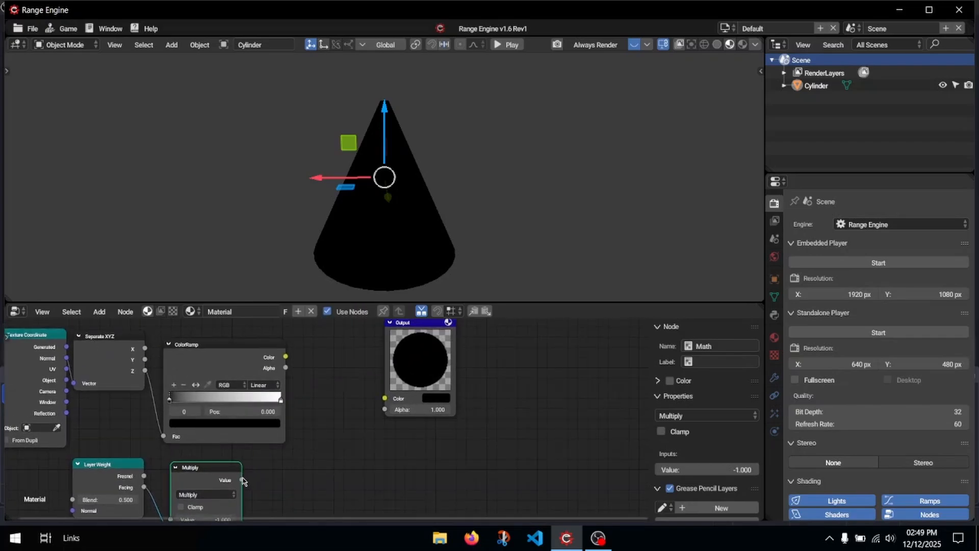
drag(242, 480, 330, 442)
drag(387, 402, 385, 399)
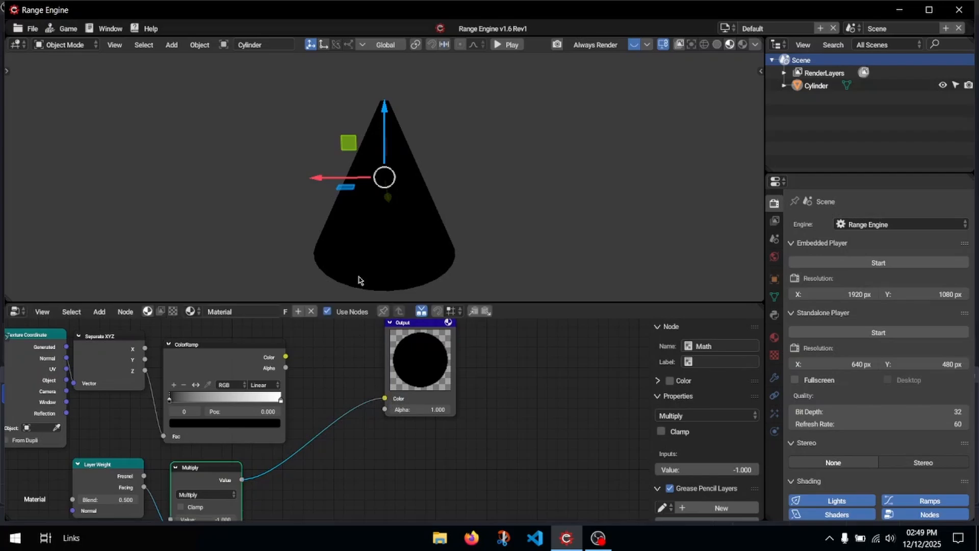
middle_drag(357, 251, 421, 201)
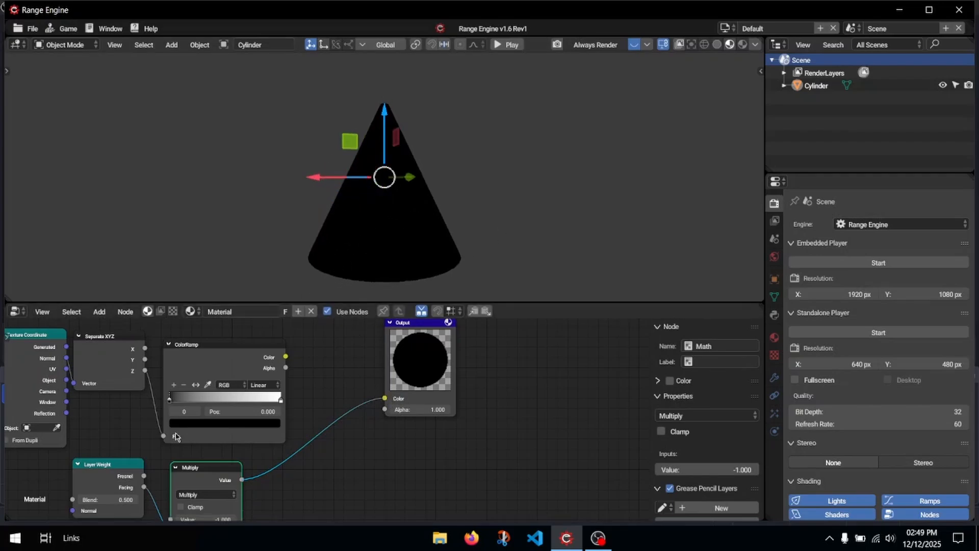
middle_drag(301, 417, 317, 401)
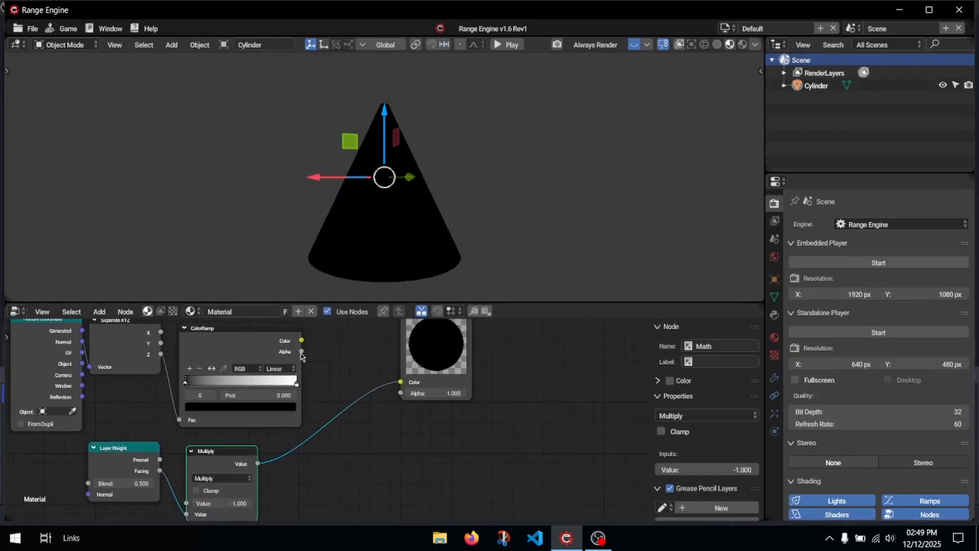
drag(303, 342, 401, 382)
mouse_move(367, 276)
middle_down()
mouse_move(357, 265)
mouse_move(352, 287)
mouse_move(376, 264)
middle_up()
drag(400, 382, 349, 392)
- Add a MixRGB node and place it between the ColorRamp and Output nodes
key(shift+a)
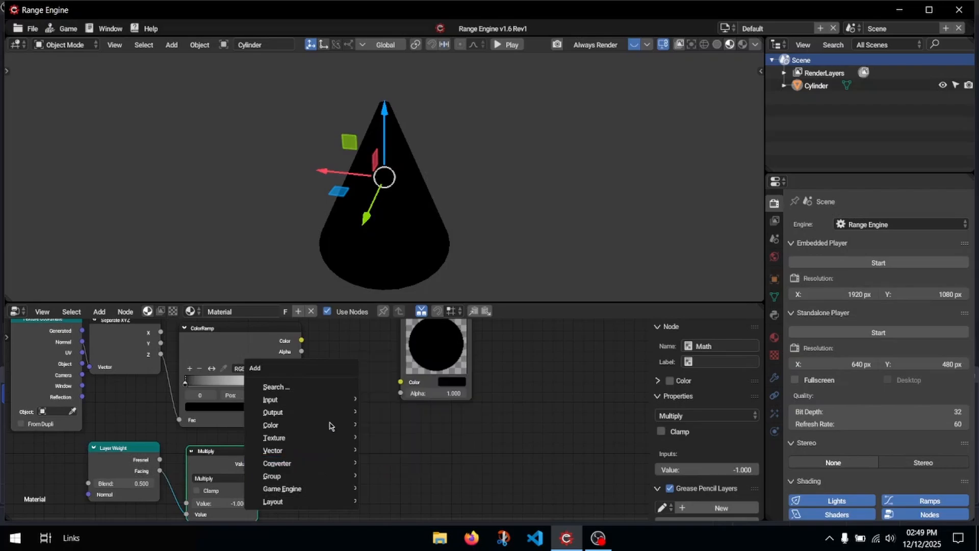
click(327, 389)
text(mix)
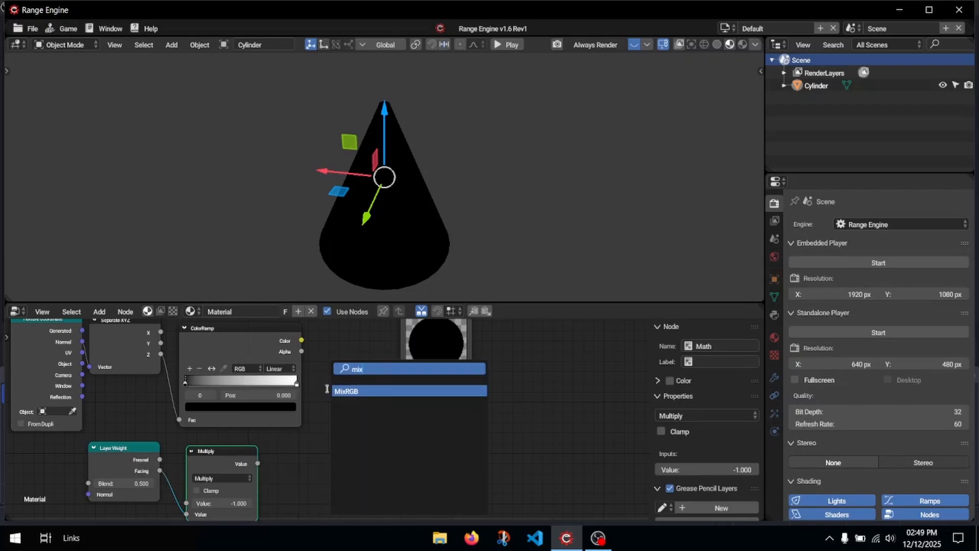
click(351, 392)
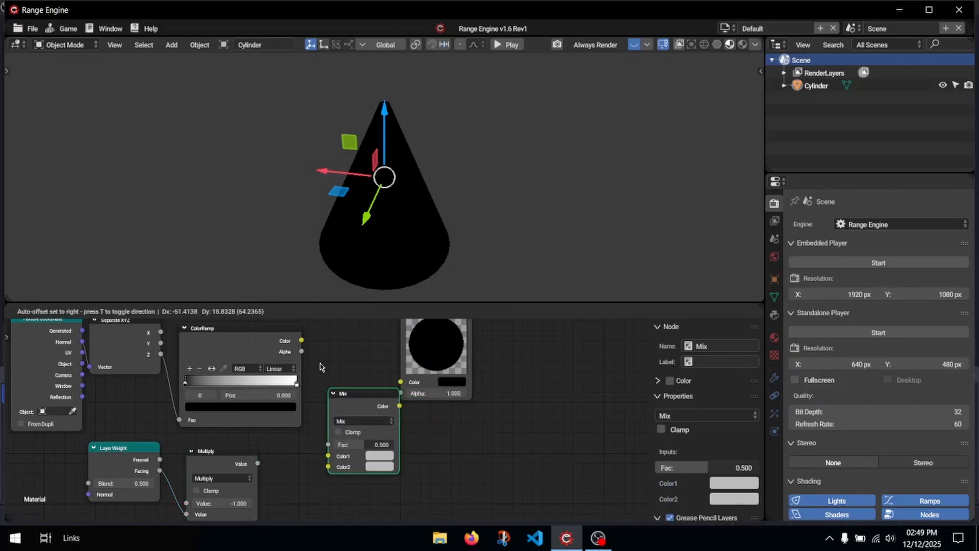
click(300, 332)
key(g)
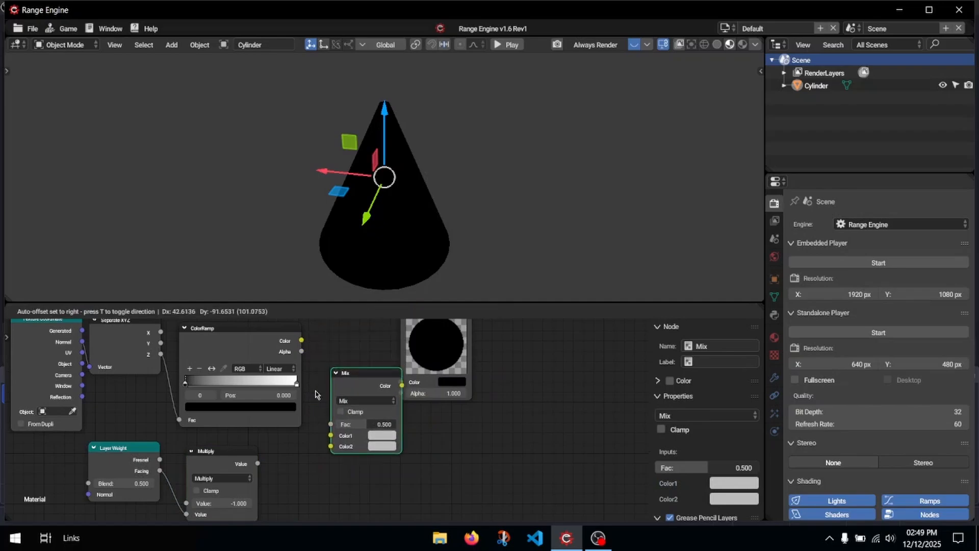
click(303, 342)
- Link the ColorRamp's Color to the Mix node's Color1, Multiply's Value to Color2, and the Mix result to the Output node's Color
drag(302, 342, 319, 407)
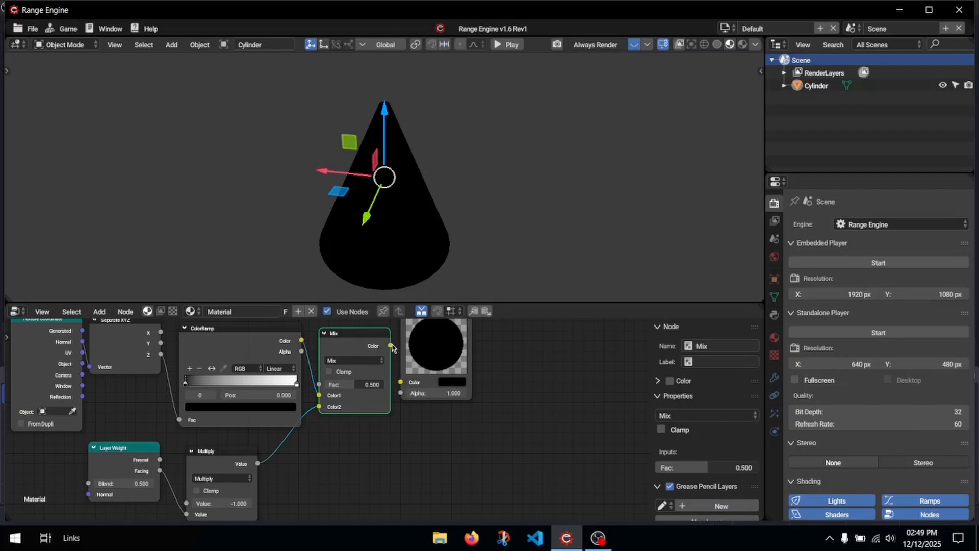
drag(390, 346, 407, 376)
middle_drag(515, 326, 510, 361)
scroll(439, 228, down, 3)
middle_drag(438, 229, 377, 221)
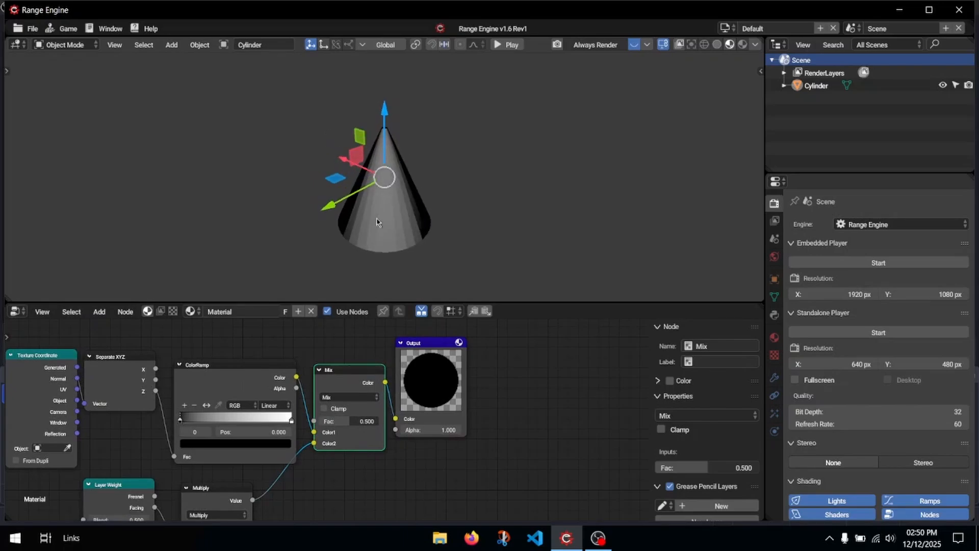
- Apply smooth shading to the cone
click(10, 71)
scroll(56, 146, down, 4)
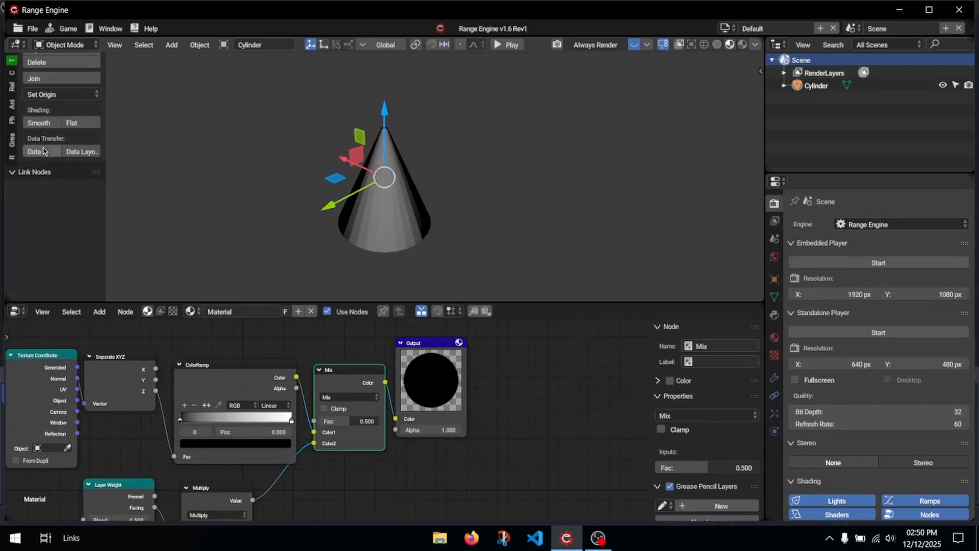
click(55, 126)
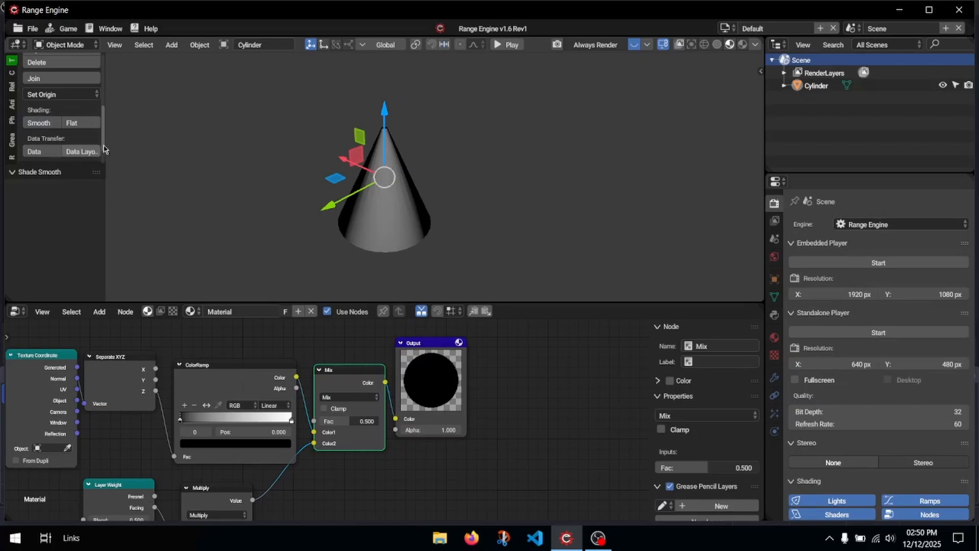
drag(105, 144, 55, 193)
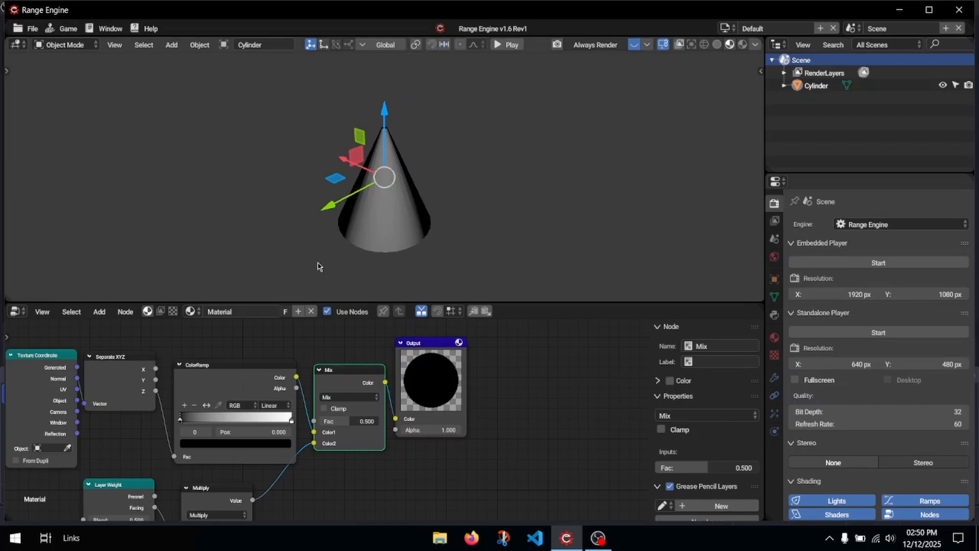
- Space out the Output and Mix nodes and reroute the Mix result from the Output node's Color to its Alpha
drag(438, 343, 590, 334)
drag(346, 372, 386, 374)
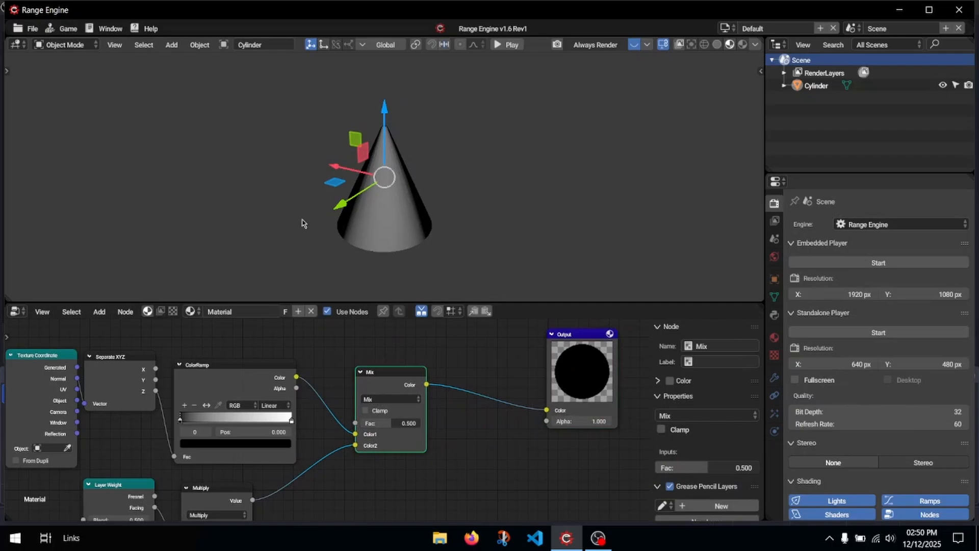
scroll(388, 224, up, 4)
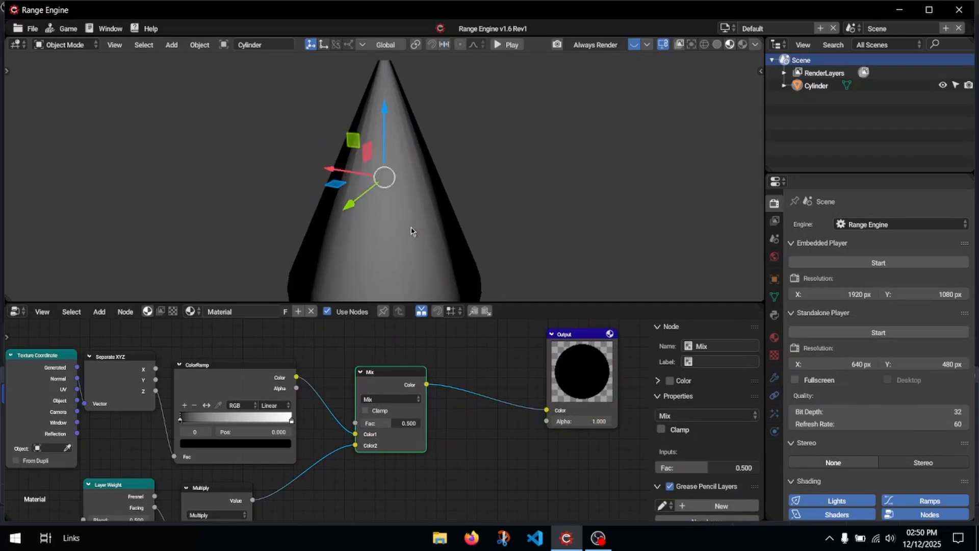
scroll(457, 232, down, 2)
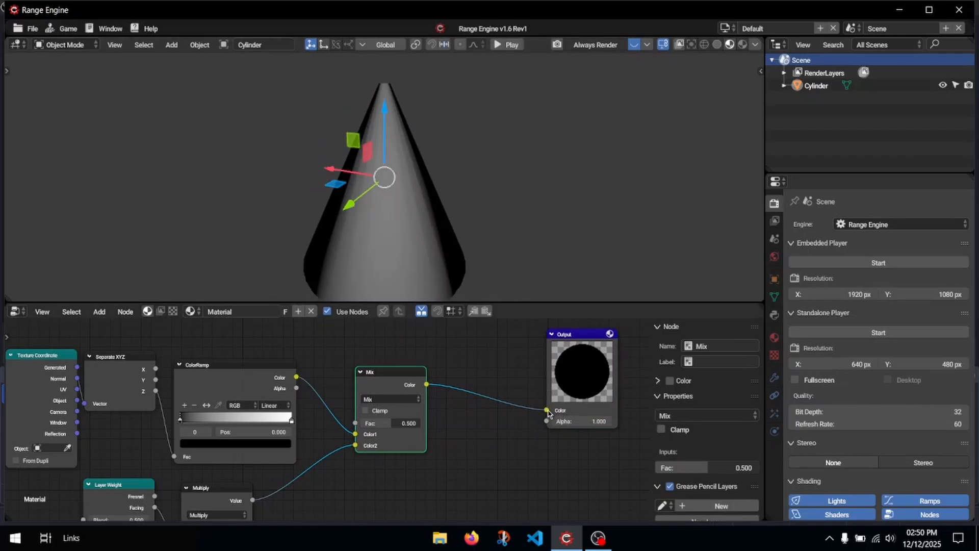
mouse_move(547, 410)
mouse_down()
mouse_move(505, 411)
mouse_move(546, 422)
mouse_up()
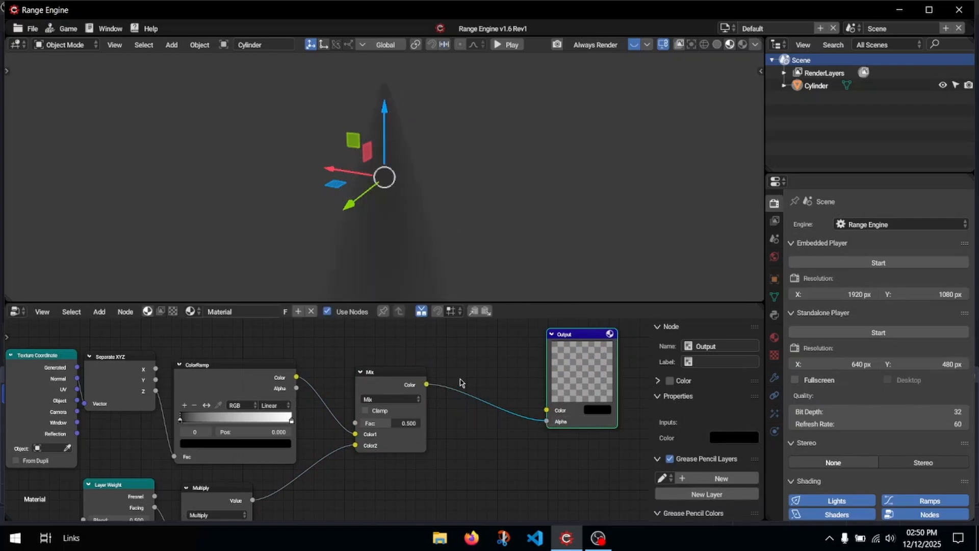
- Add a Monkey mesh at the cone's position in the scene
middle_drag(410, 245, 335, 248)
key(shift+a)
mouse_move(392, 240)
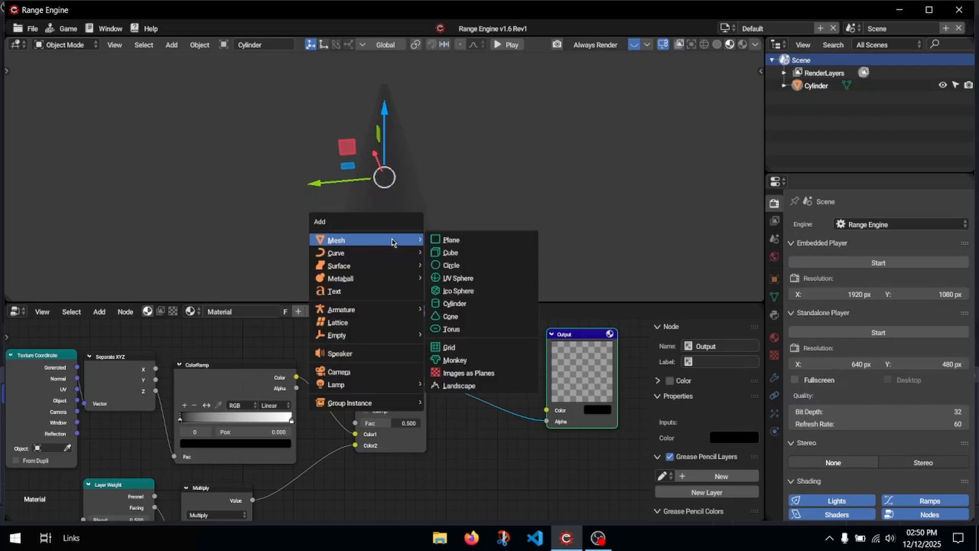
click(474, 365)
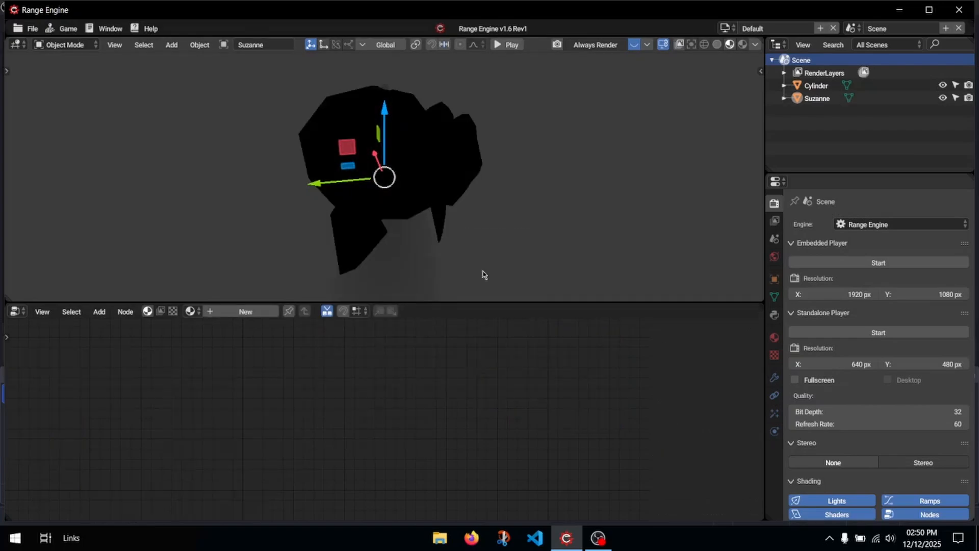
- Select the cone and test-run the scene to inspect how the monkey mesh shows through the transparent cone
middle_drag(483, 273, 399, 213)
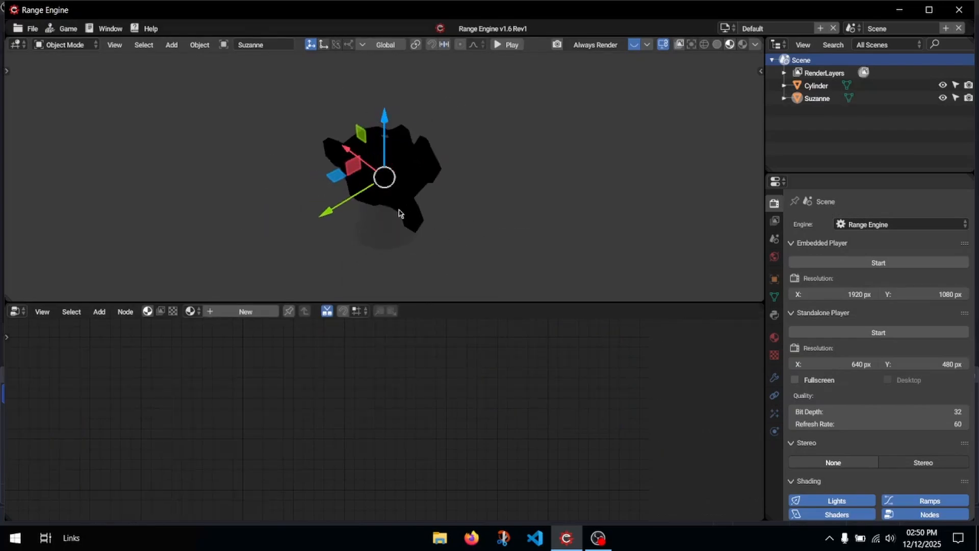
middle_drag(348, 152, 406, 167)
click(393, 185)
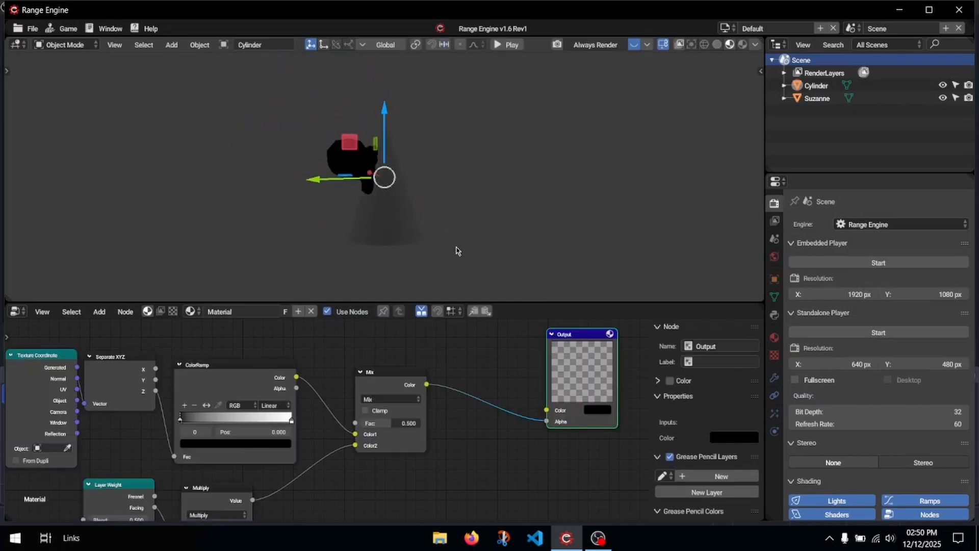
mouse_move(455, 248)
middle_down()
mouse_move(422, 245)
mouse_move(438, 248)
middle_up()
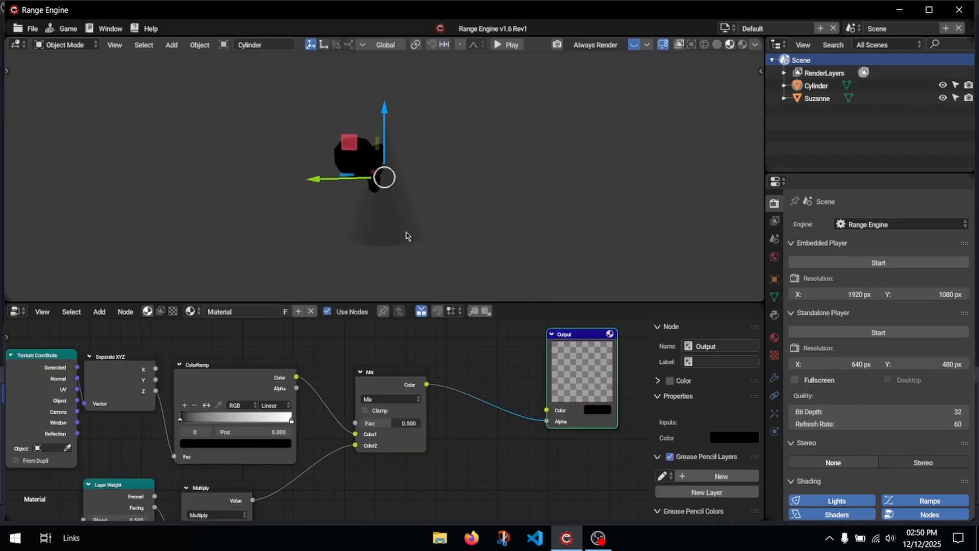
key(p)
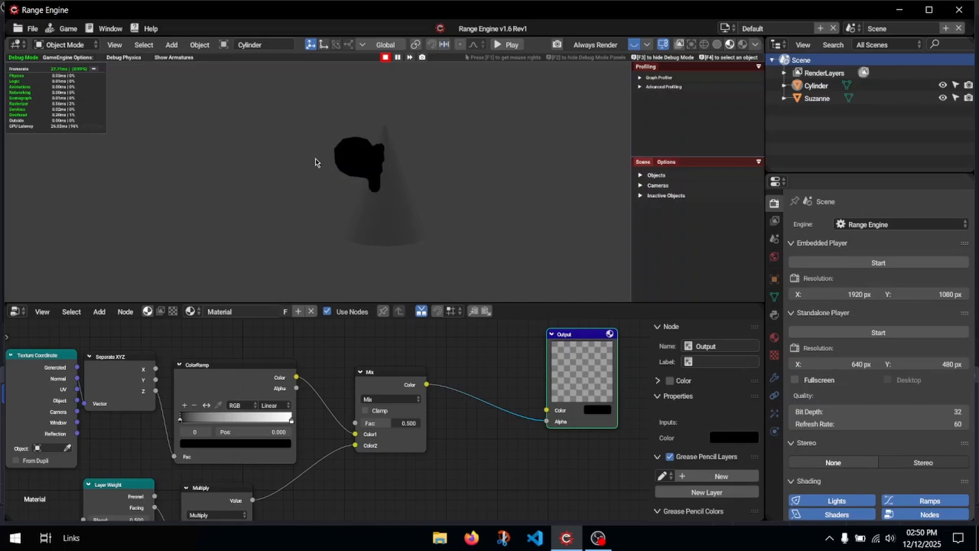
key(Escape)
middle_drag(417, 242, 467, 302)
- Move the Output node closer to the Mix node and add a second ColorRamp, linking its Color to the Output node's Color
middle_drag(453, 448, 399, 460)
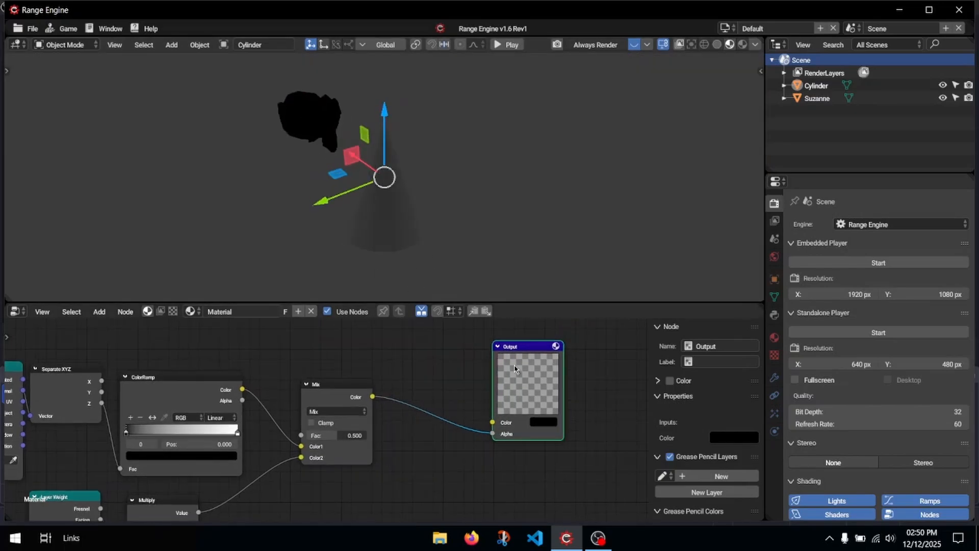
drag(528, 352, 489, 343)
middle_drag(486, 424, 546, 454)
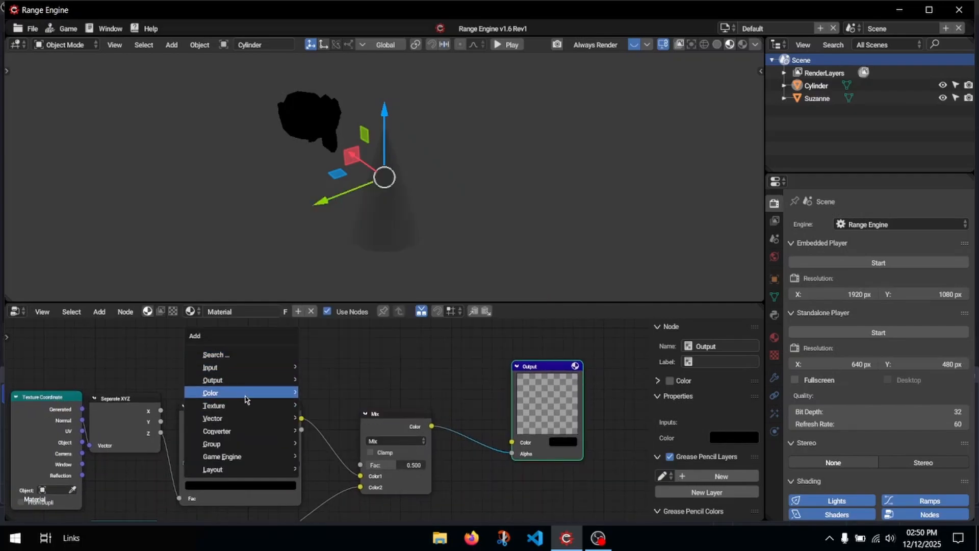
mouse_move(247, 373)
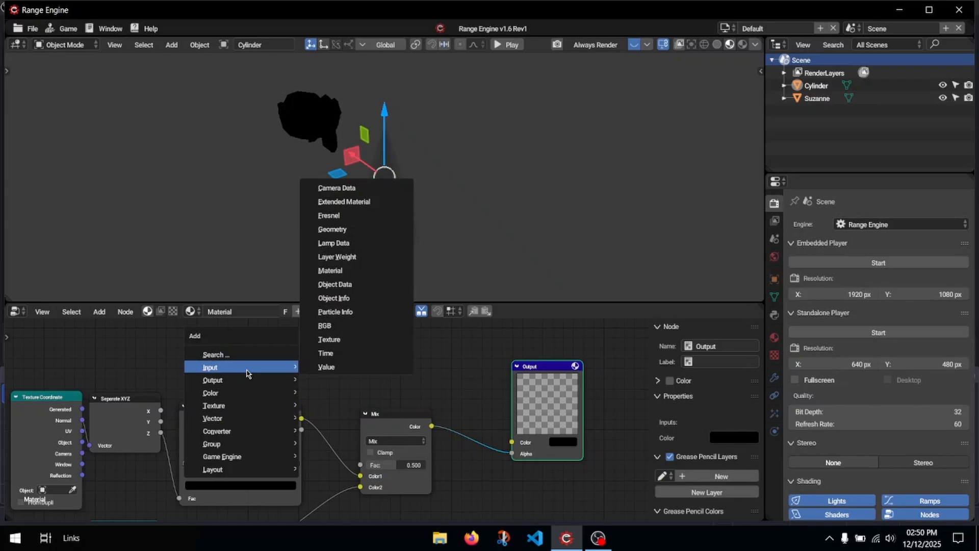
mouse_move(240, 432)
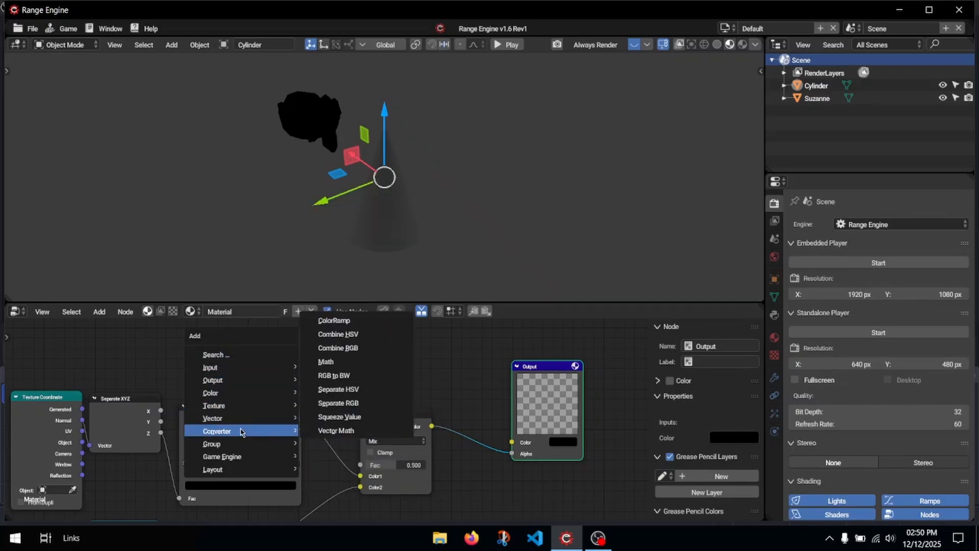
click(337, 321)
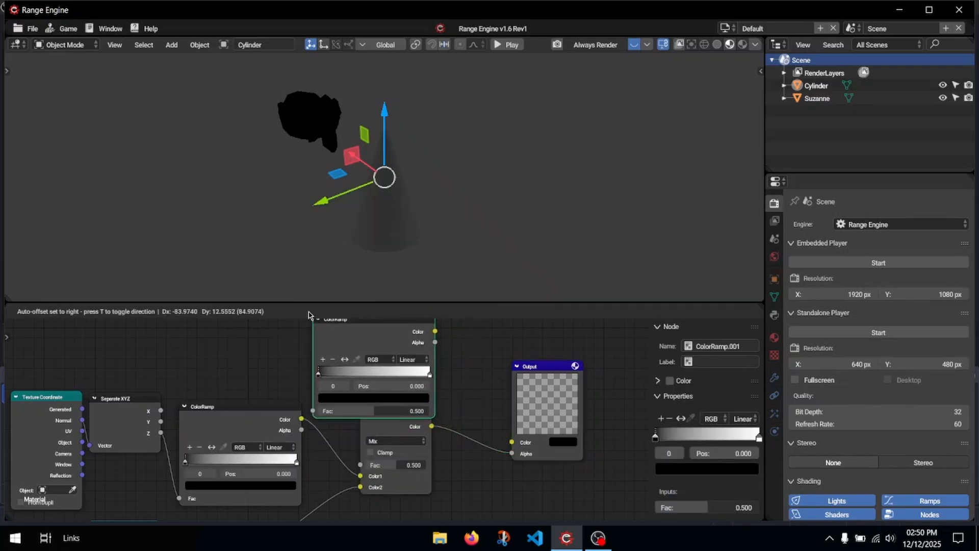
drag(429, 328, 512, 441)
middle_drag(435, 195, 397, 217)
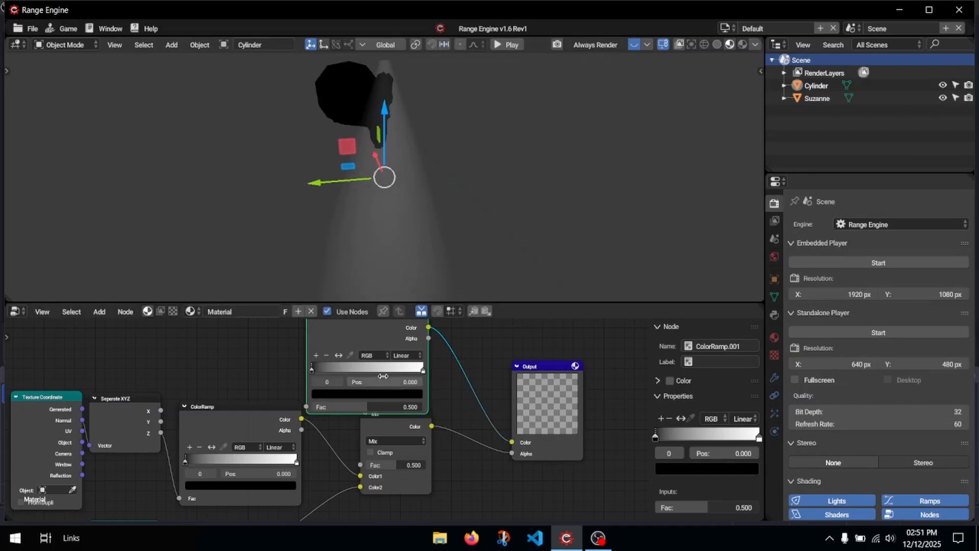
- Try blue on the new ColorRamp's white end stop, and settle on bright green for it
click(422, 371)
click(405, 397)
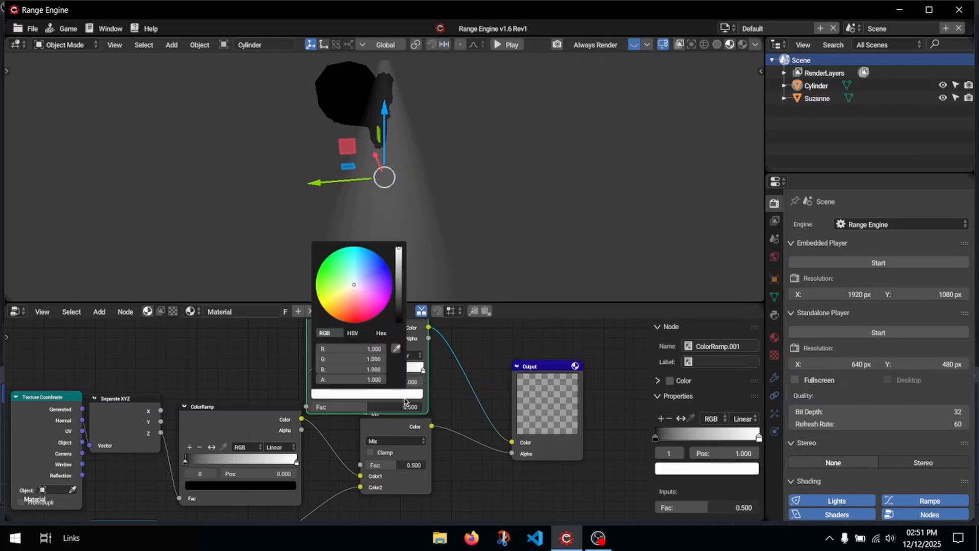
click(371, 276)
middle_drag(437, 221, 416, 200)
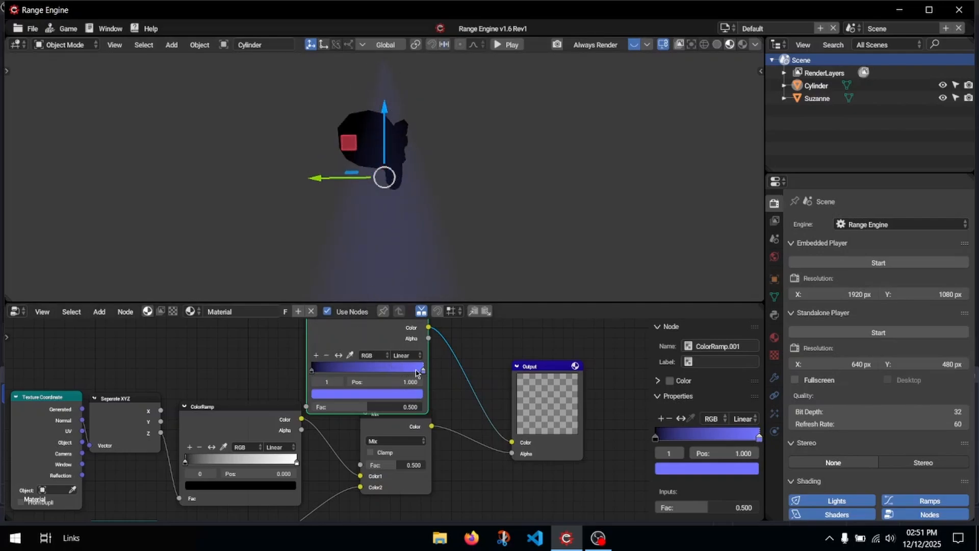
click(388, 394)
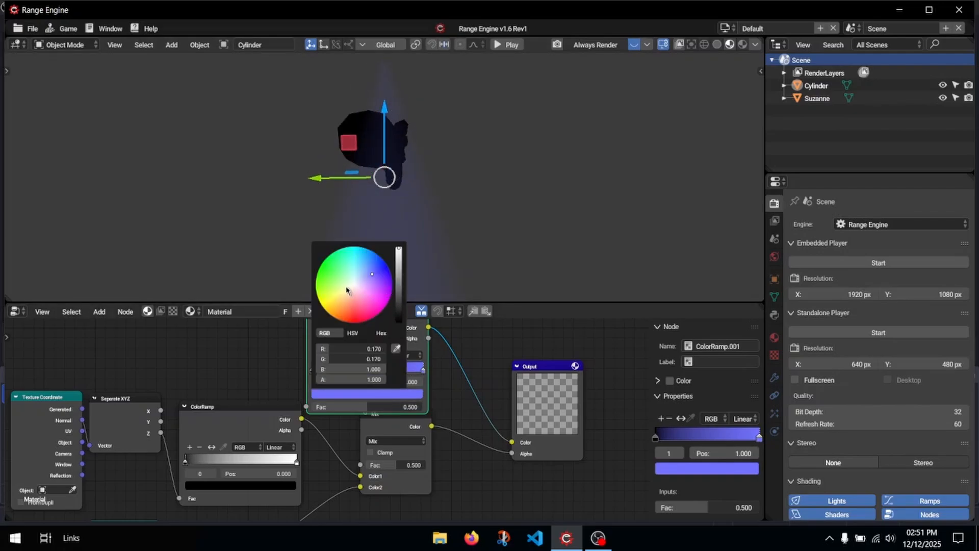
click(332, 276)
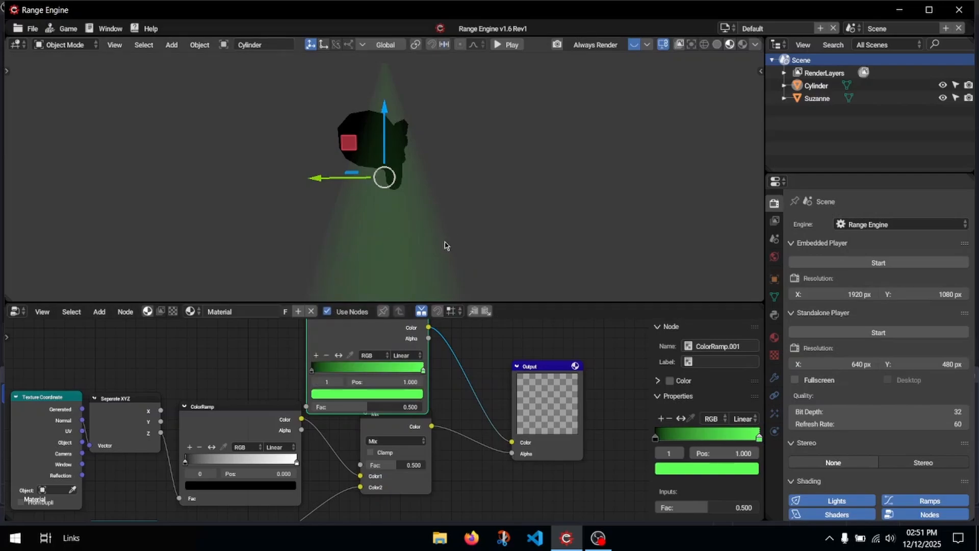
middle_drag(404, 249, 377, 268)
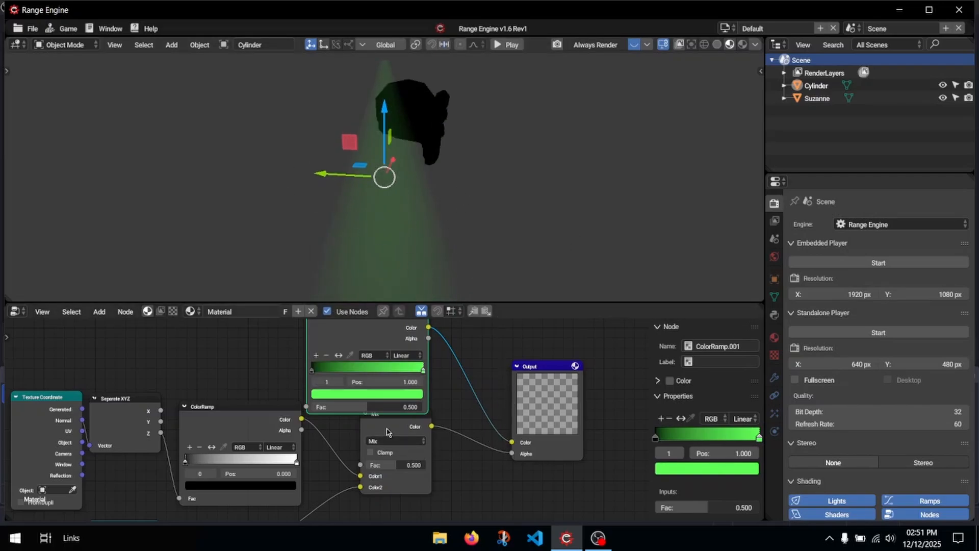
- Make room around the Mix node and insert a duplicate of the Multiply node between the Mix result and the Output node's Alpha
drag(387, 432, 347, 447)
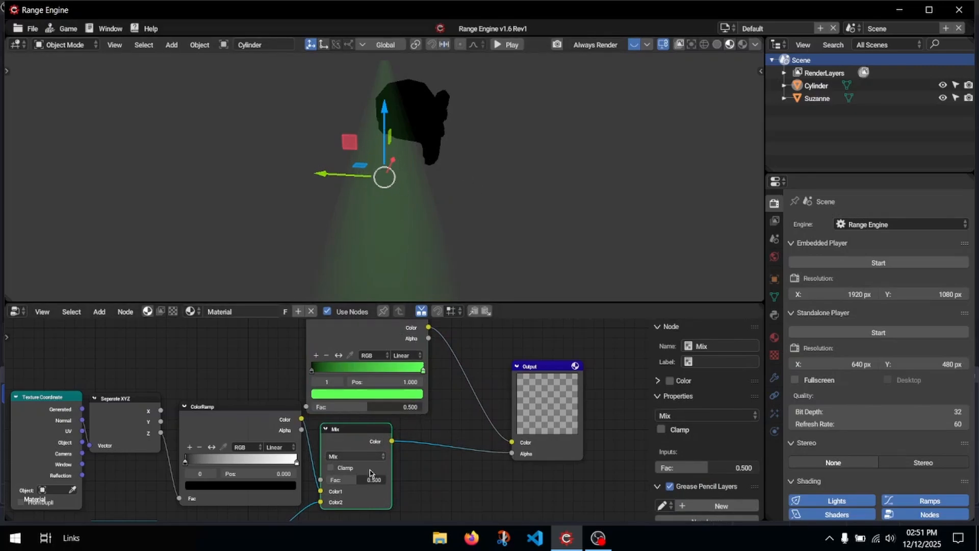
middle_drag(352, 475, 438, 376)
scroll(311, 432, down, 1)
click(300, 441)
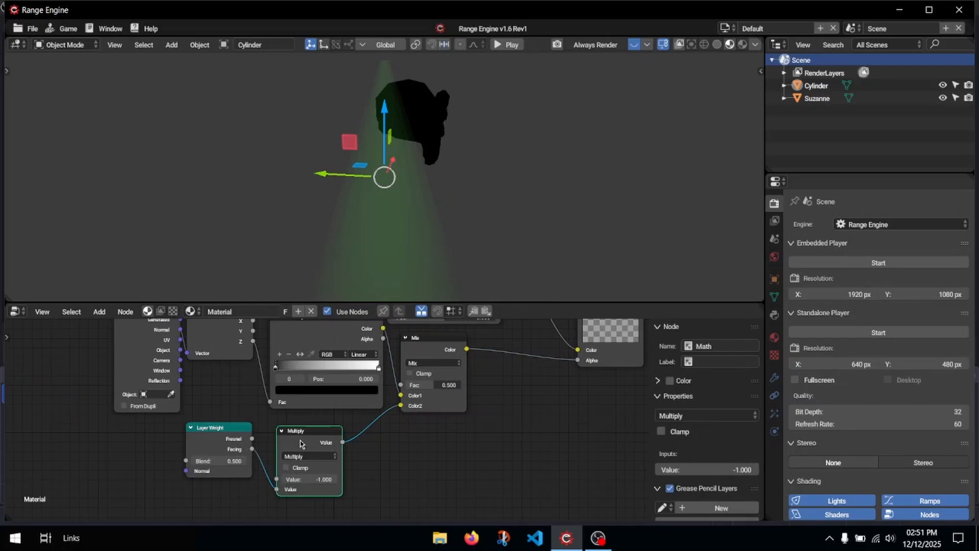
key(shift+d)
click(528, 335)
middle_drag(522, 371, 506, 411)
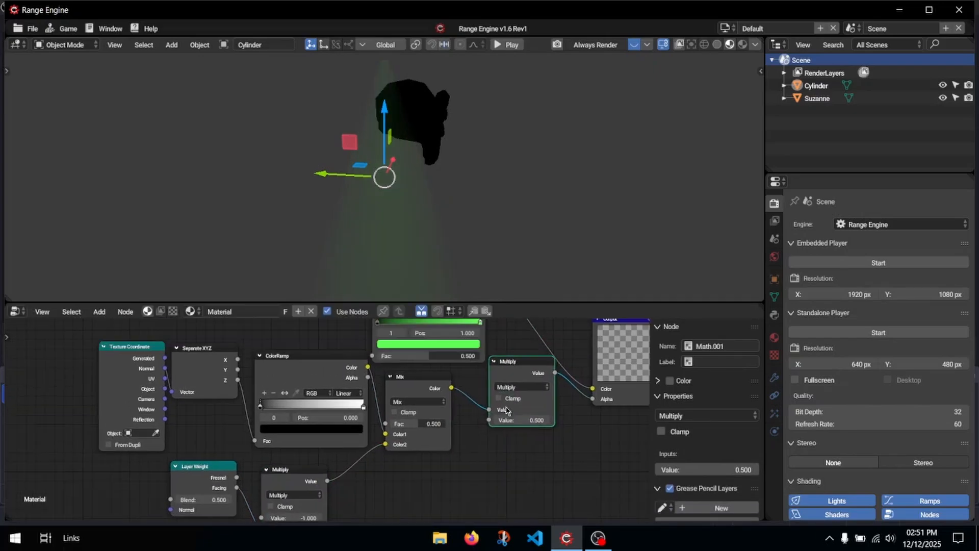
- Set the inserted Multiply node's value to 2 to strengthen the cone's opacity
scroll(507, 411, up, 2)
click(510, 433)
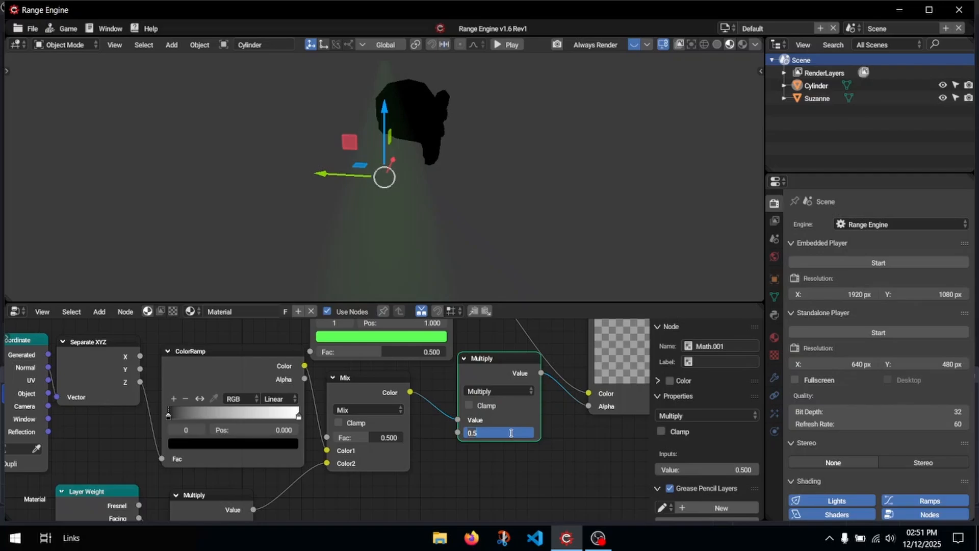
text(2)
key(Return)
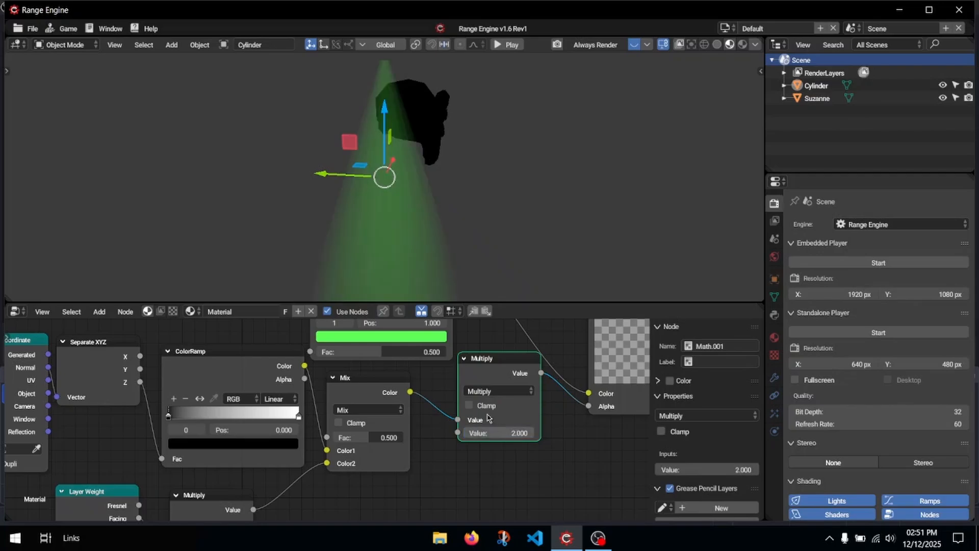
scroll(385, 216, down, 3)
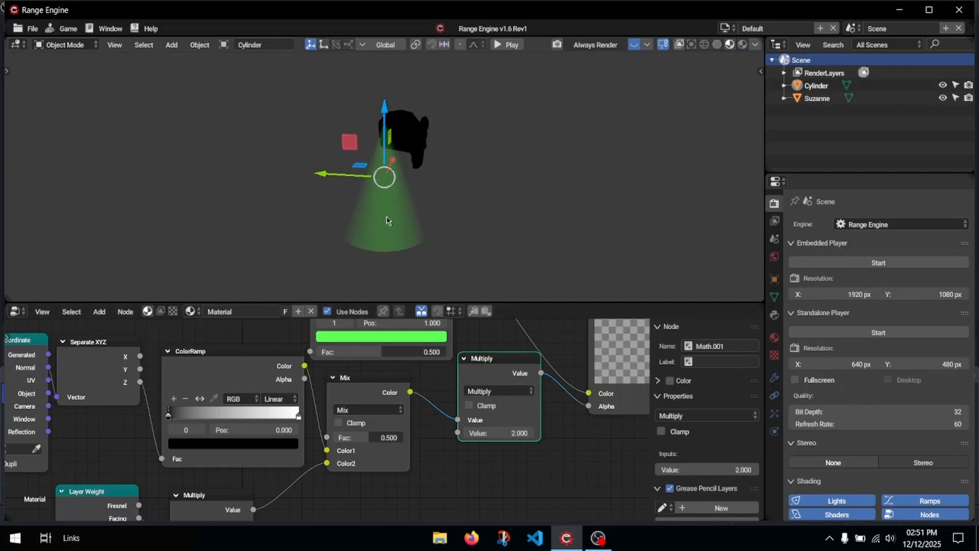